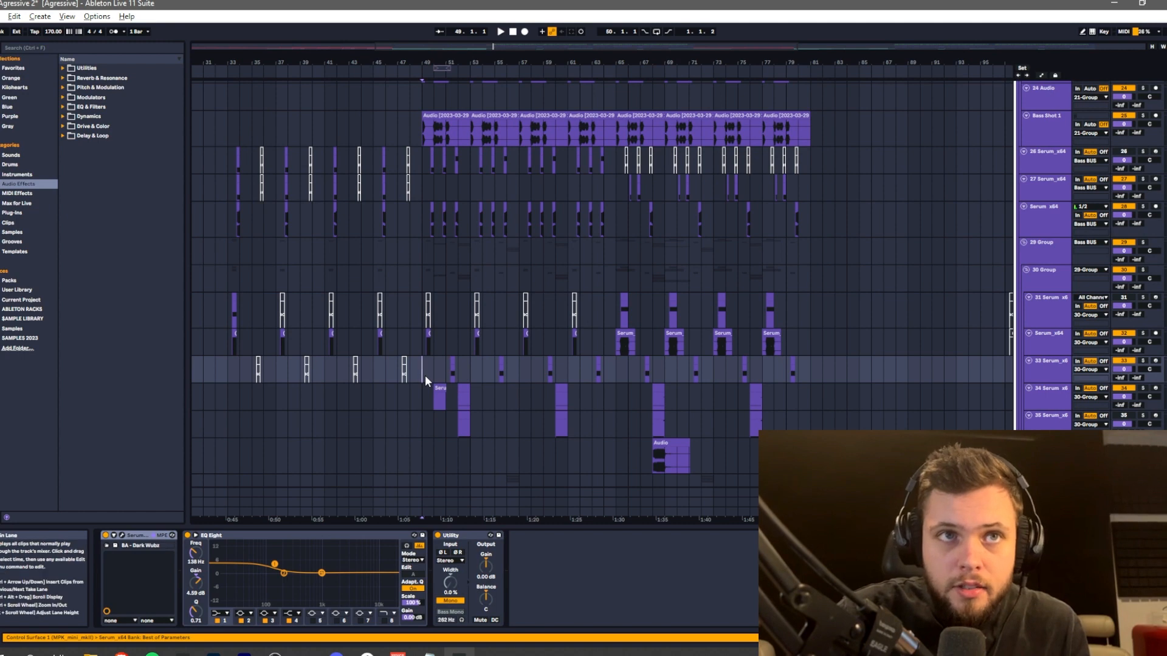
- Select the clip at bar 52 on the 34 Serum track and open that track's Serum synth window
left_click(425, 404)
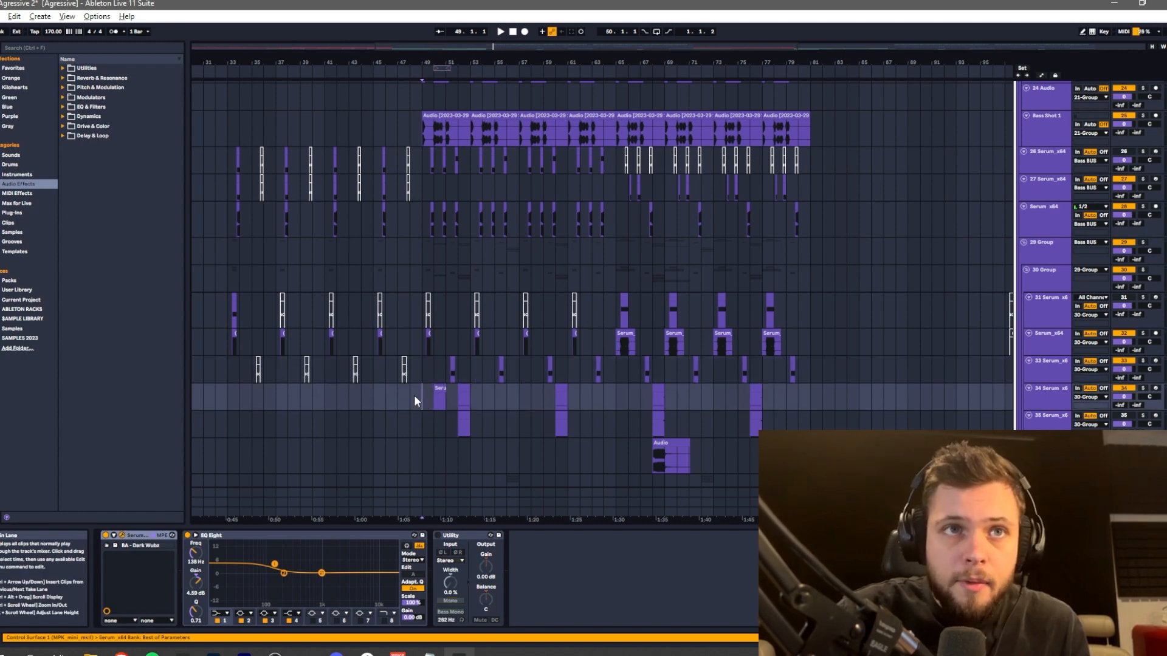
left_click_drag(414, 398, 770, 424)
left_click(437, 387)
left_click(464, 387)
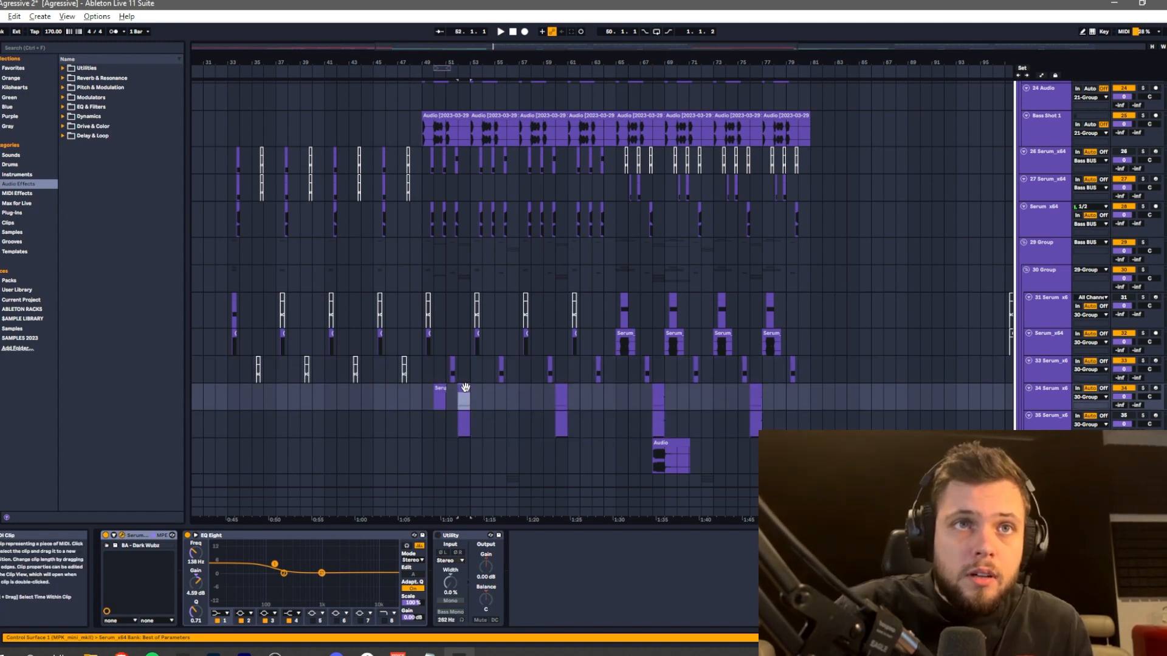
left_click(1058, 402)
key("ctrl+alt+p")
left_click_drag(604, 74, 542, 111)
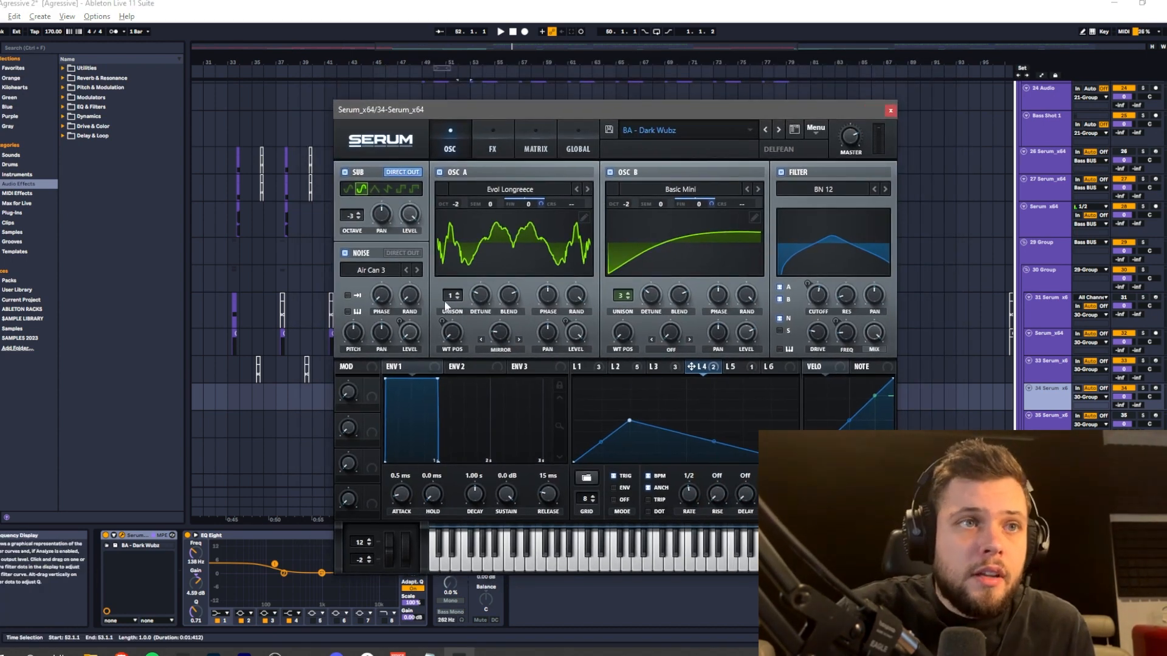
left_click_drag(539, 110, 732, 69)
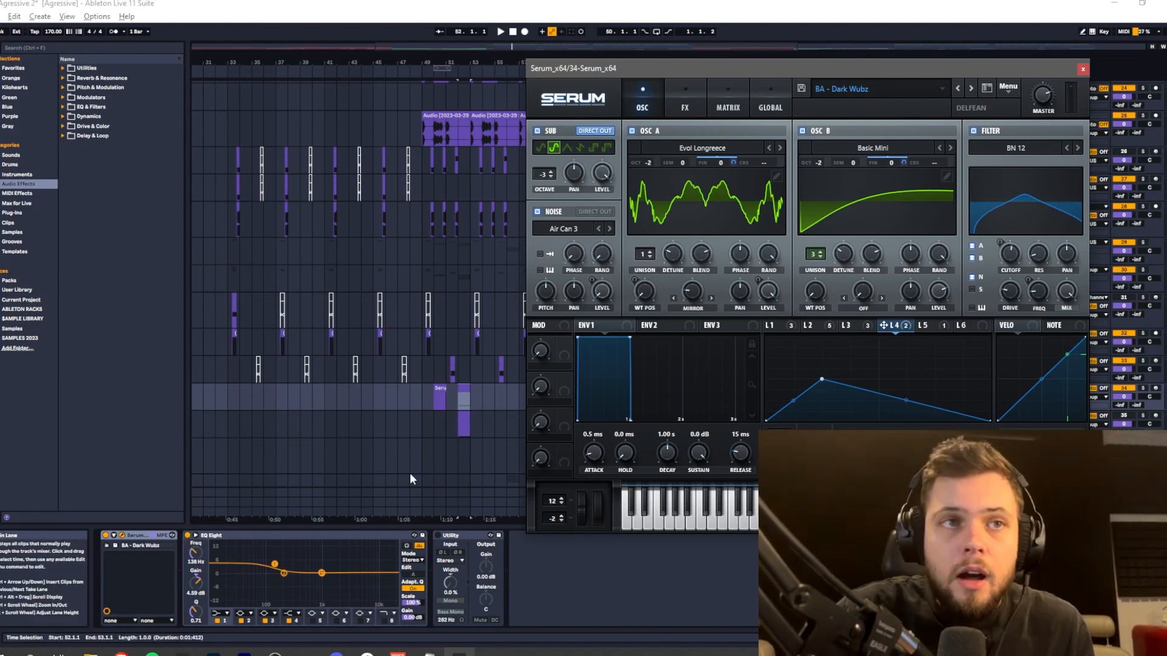
- Bypass EQ Eight and turn off Serum's EQ, Delay, Compressor, Hyper/Dimension and Distortion effects
left_click(190, 535)
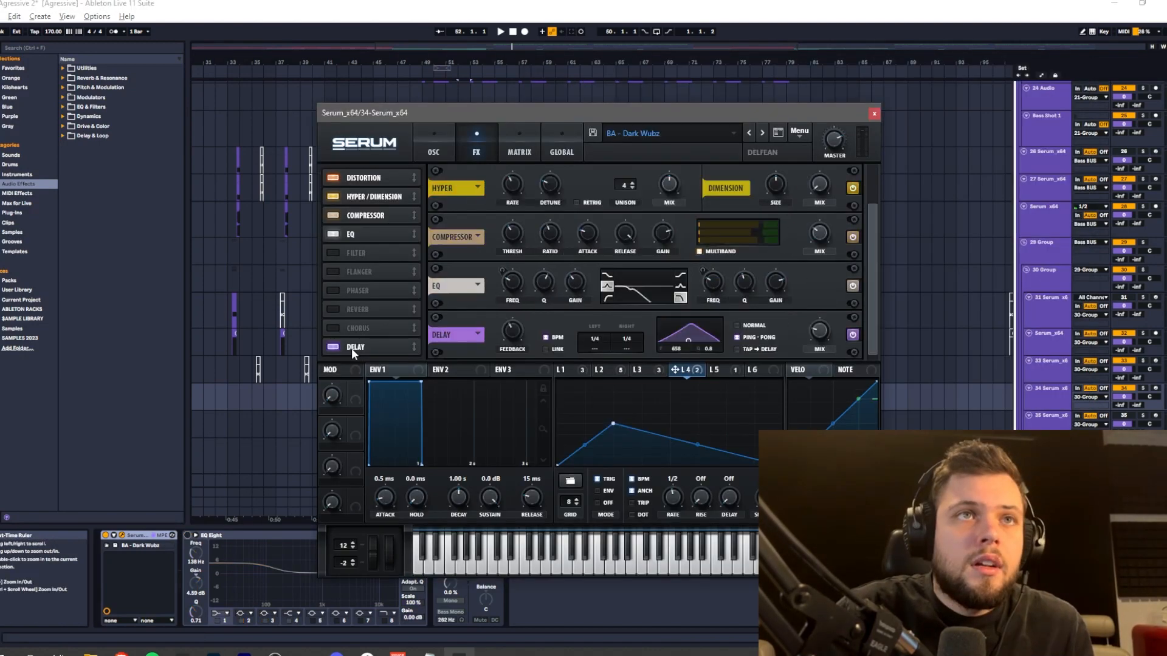
left_click(332, 236)
left_click(332, 235)
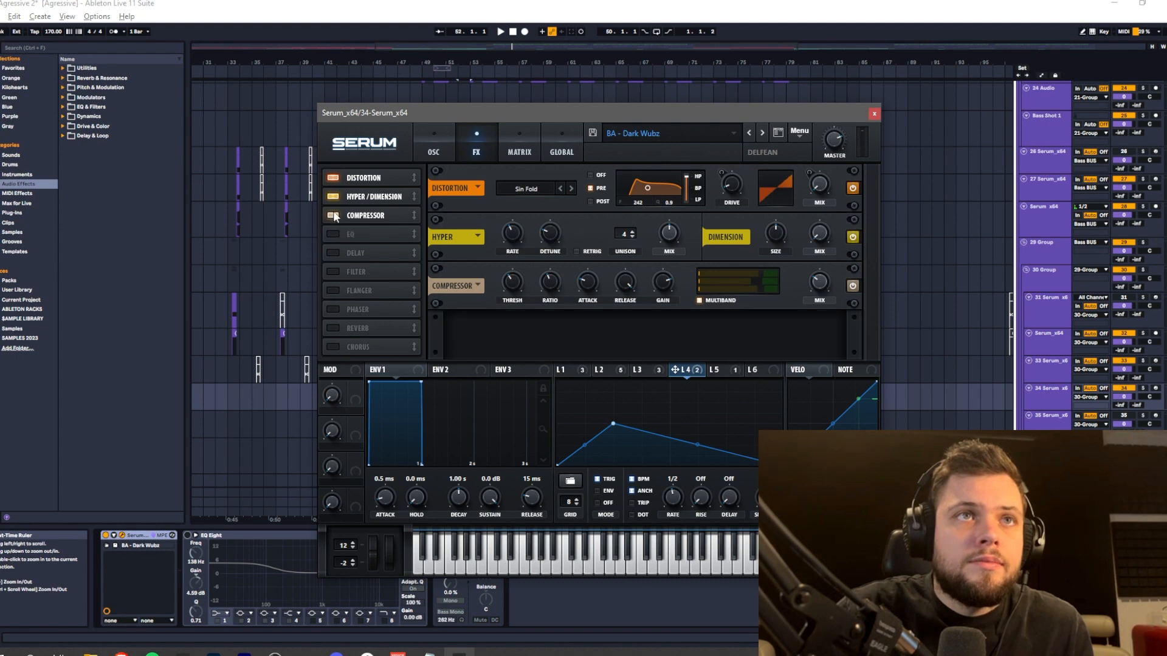
left_click(332, 215)
left_click(332, 196)
left_click(331, 178)
- Turn off Serum's sub, noise, oscillator B and filter sections, leaving only oscillator A enabled
left_click(428, 151)
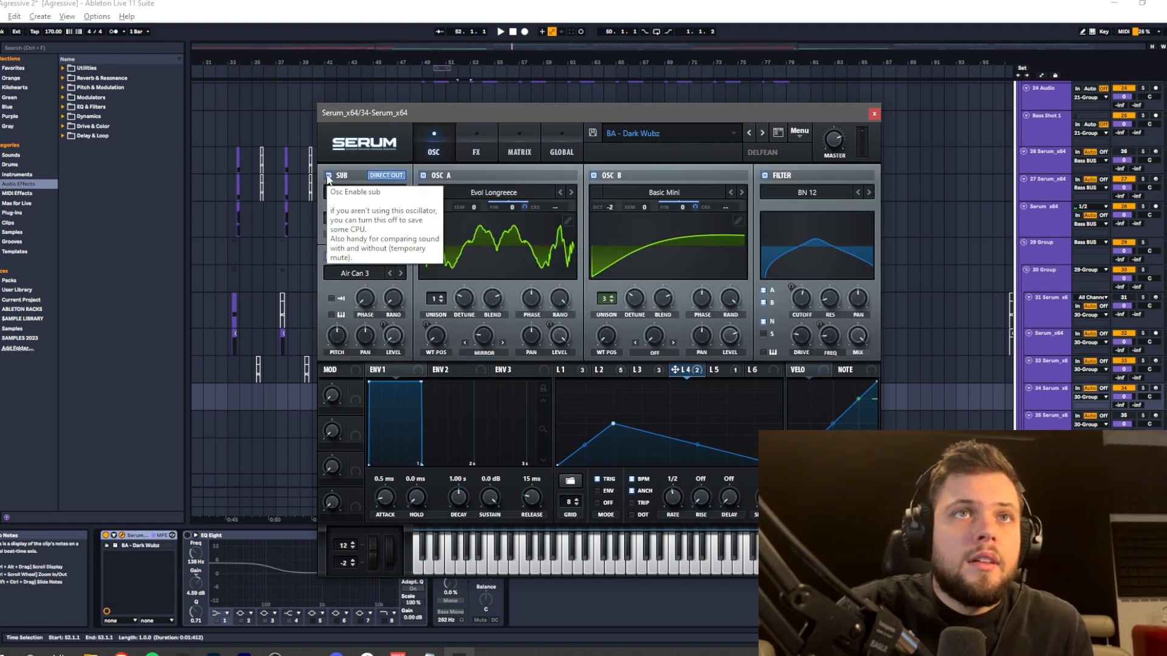
left_click(328, 175)
left_click(328, 256)
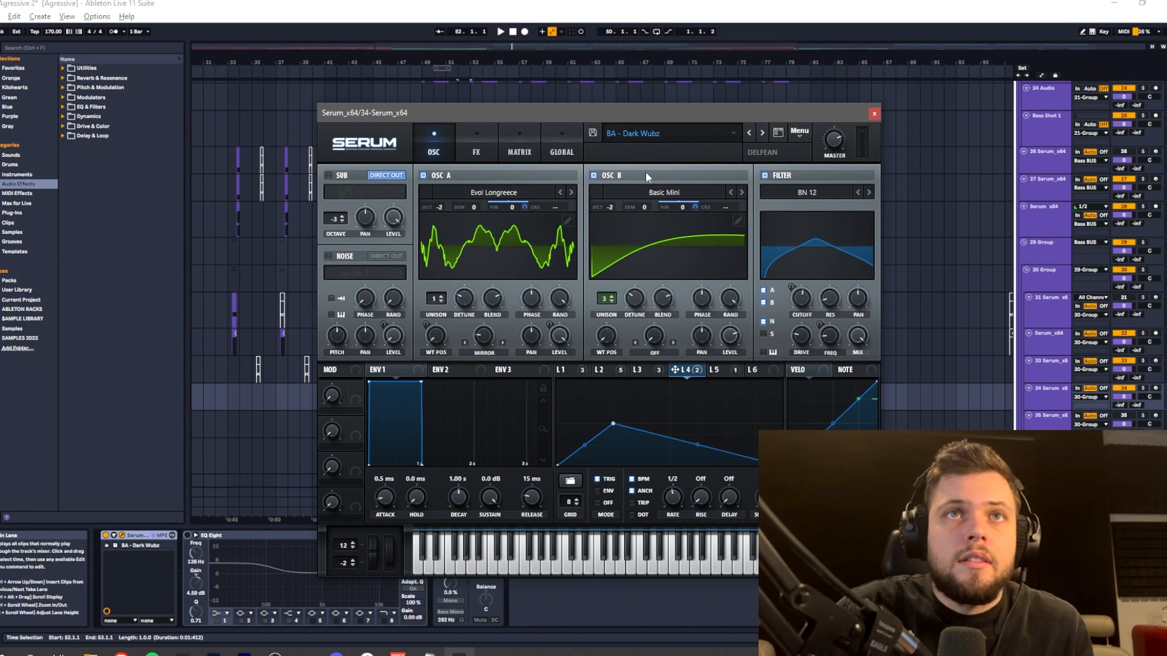
left_click(593, 176)
mouse_move(511, 110)
left_mouse_down()
mouse_move(485, 109)
mouse_move(497, 93)
left_mouse_up()
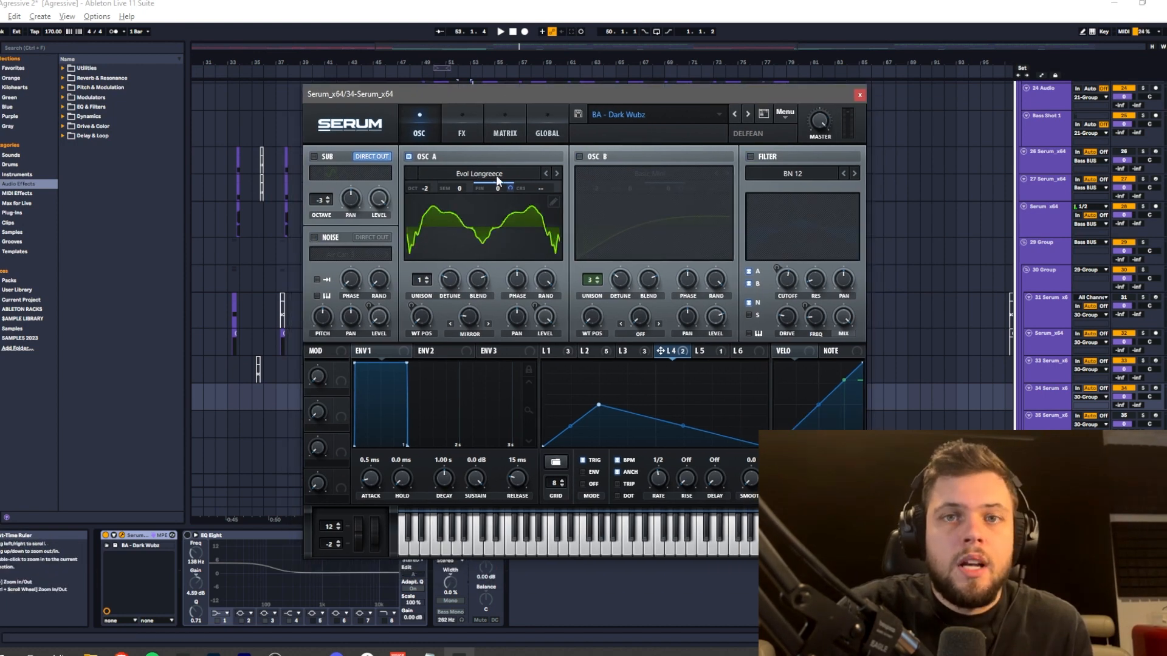
- Browse the Digital wavetables available for oscillator A without changing the Evol Longreece selection
left_click(480, 174)
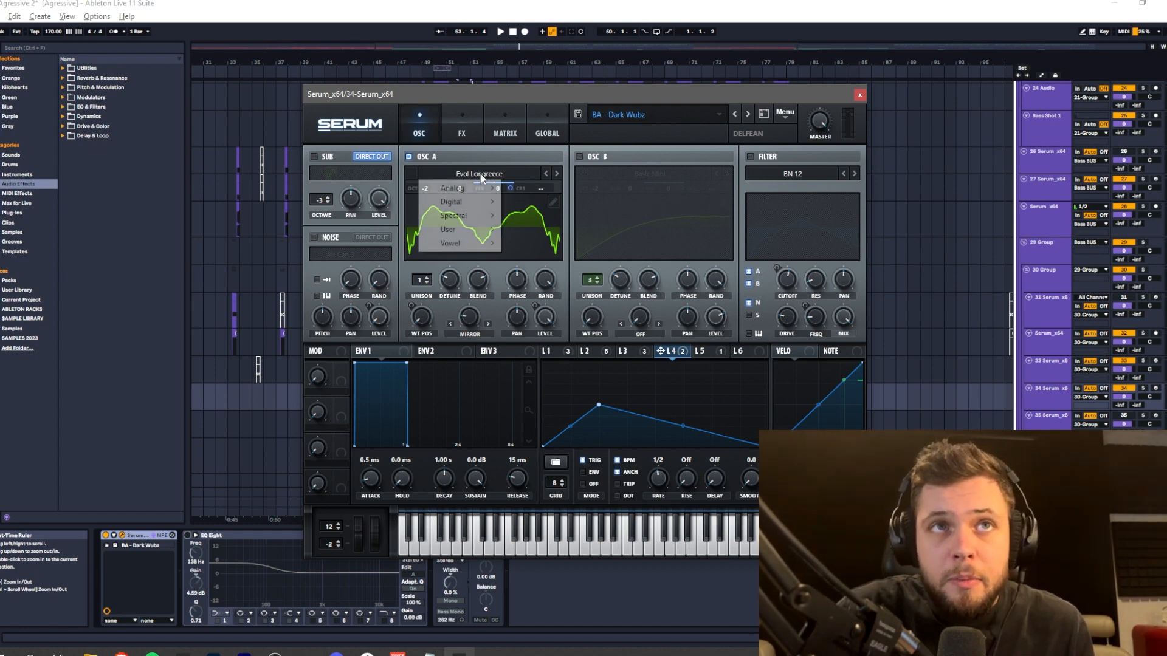
mouse_move(468, 202)
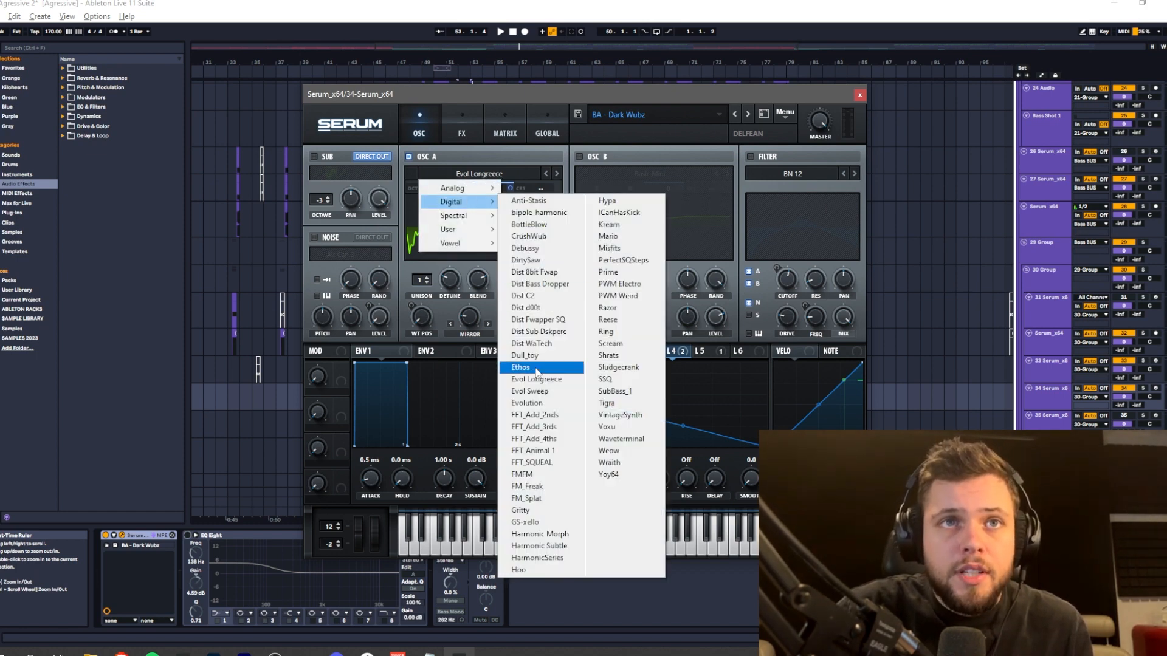
left_click(474, 99)
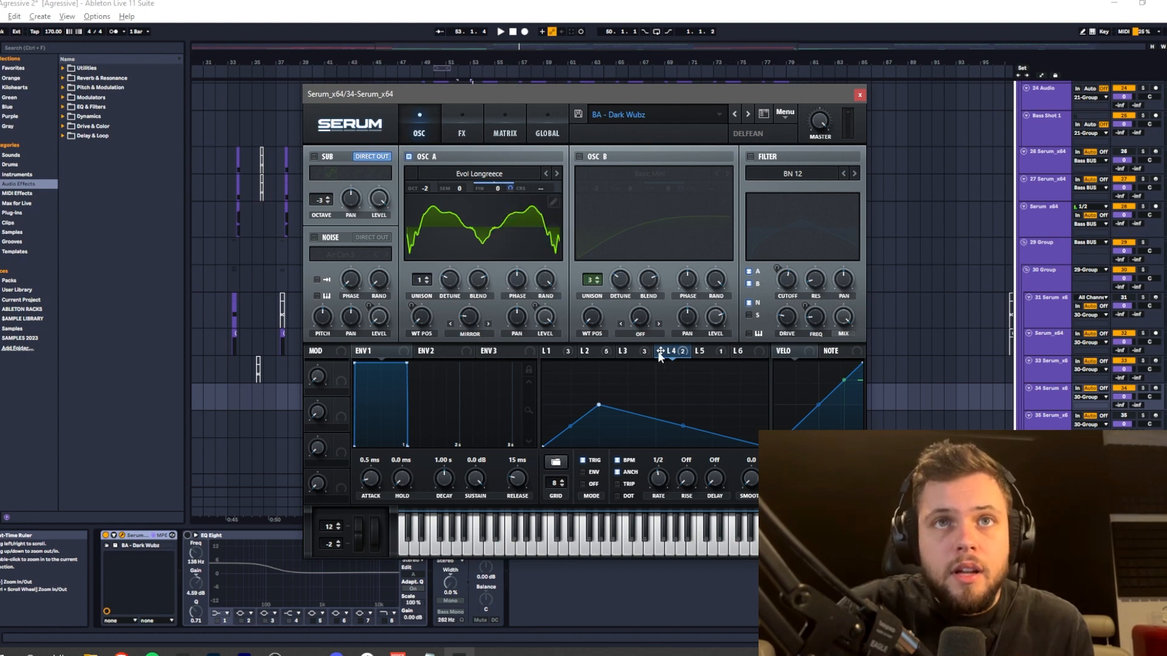
- Play the selected clip to hear oscillator A alone, stop playback and close the Serum window
left_click_drag(514, 95, 486, 93)
key("space")
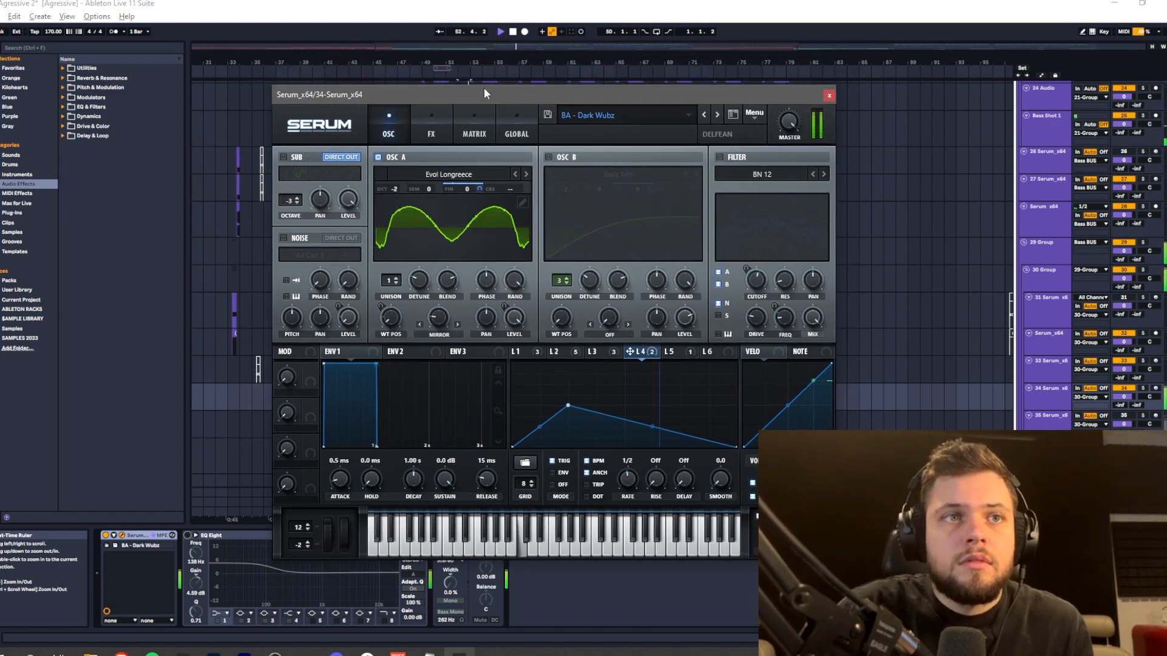
key("space")
left_click(828, 95)
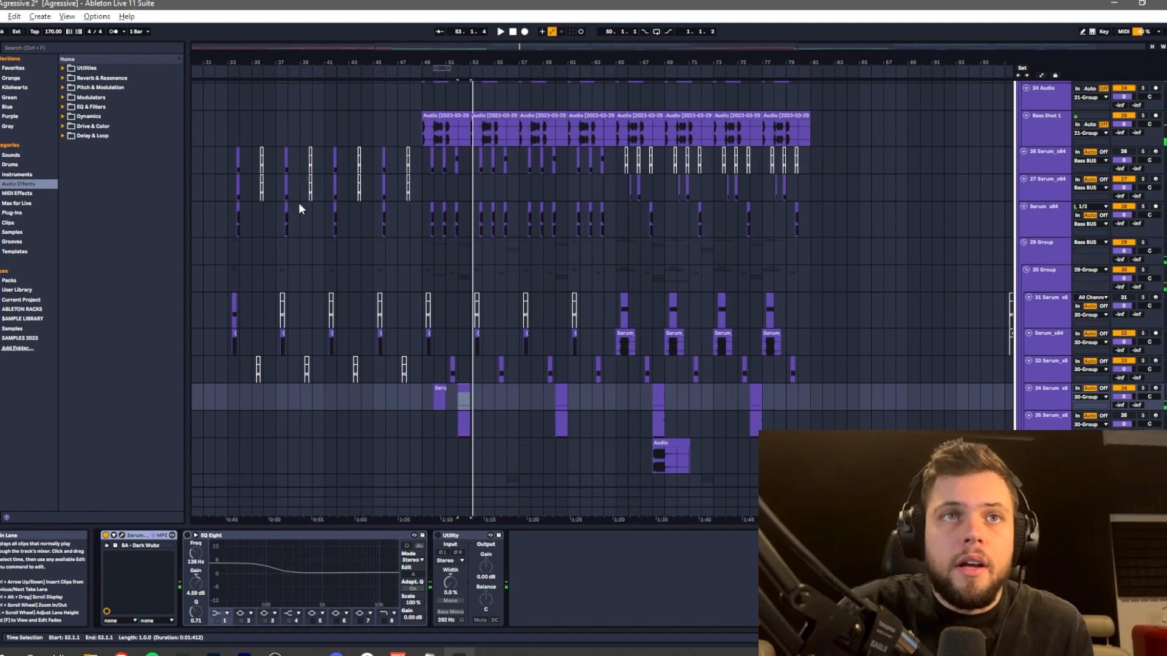
- Show the Pitch Bend automation of the 34 Serum track around the clip at bar 52
scroll(461, 389, "up", 1)
scroll(462, 390, "up", 3)
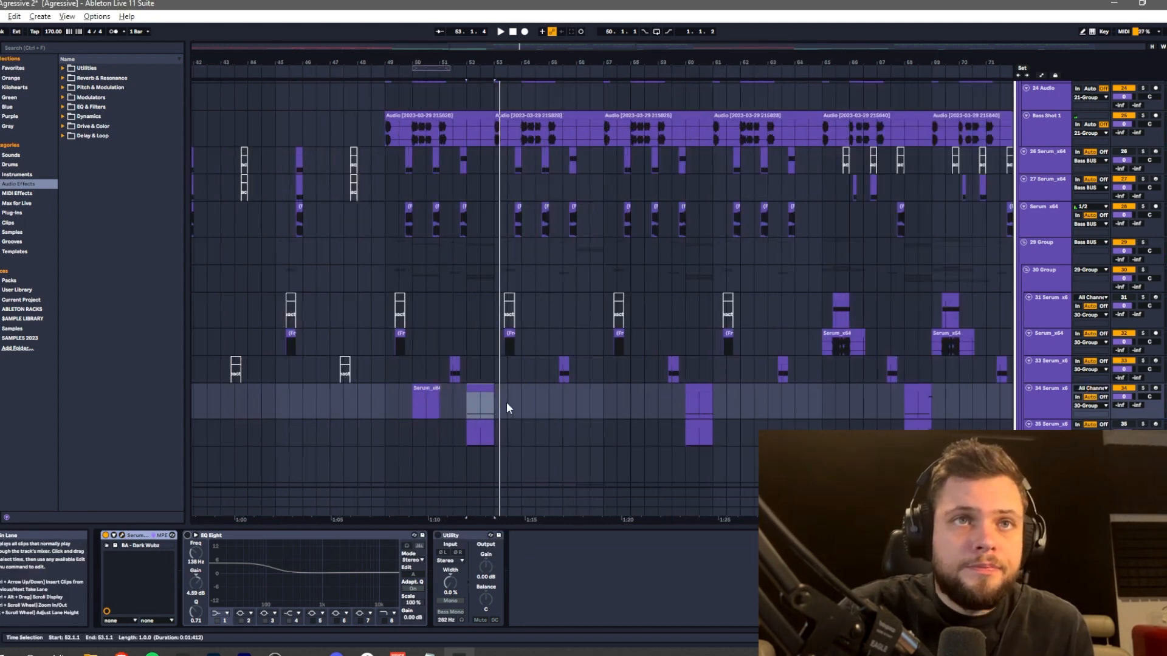
key("a")
left_click(1049, 354)
left_click(1052, 372)
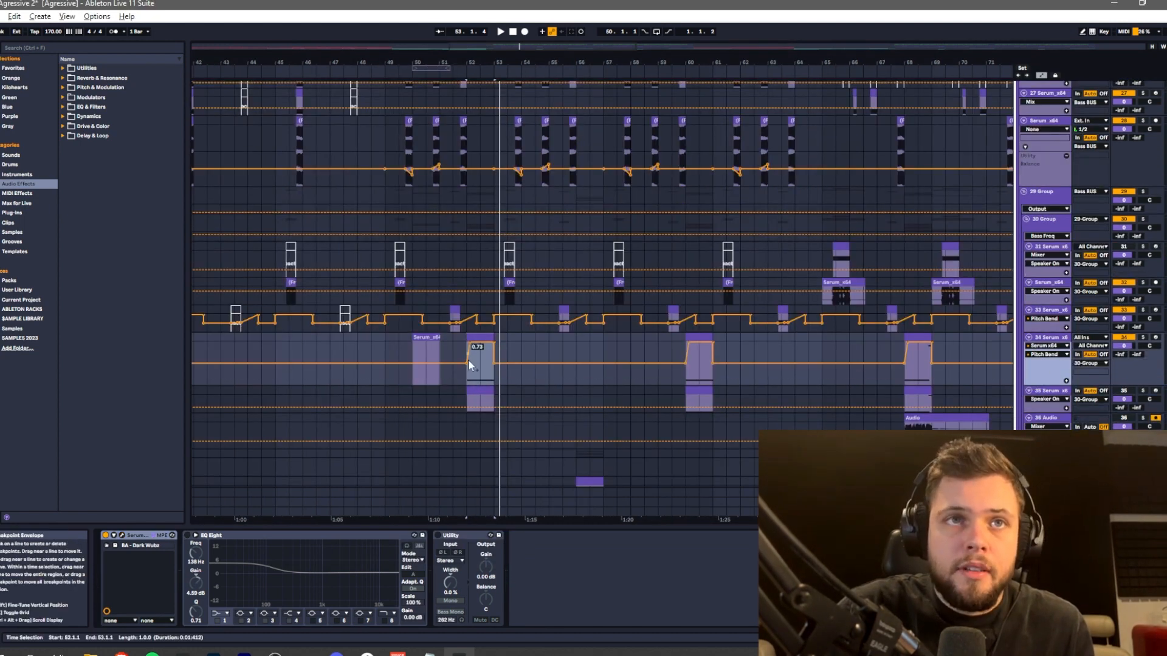
scroll(663, 355, "up", 5)
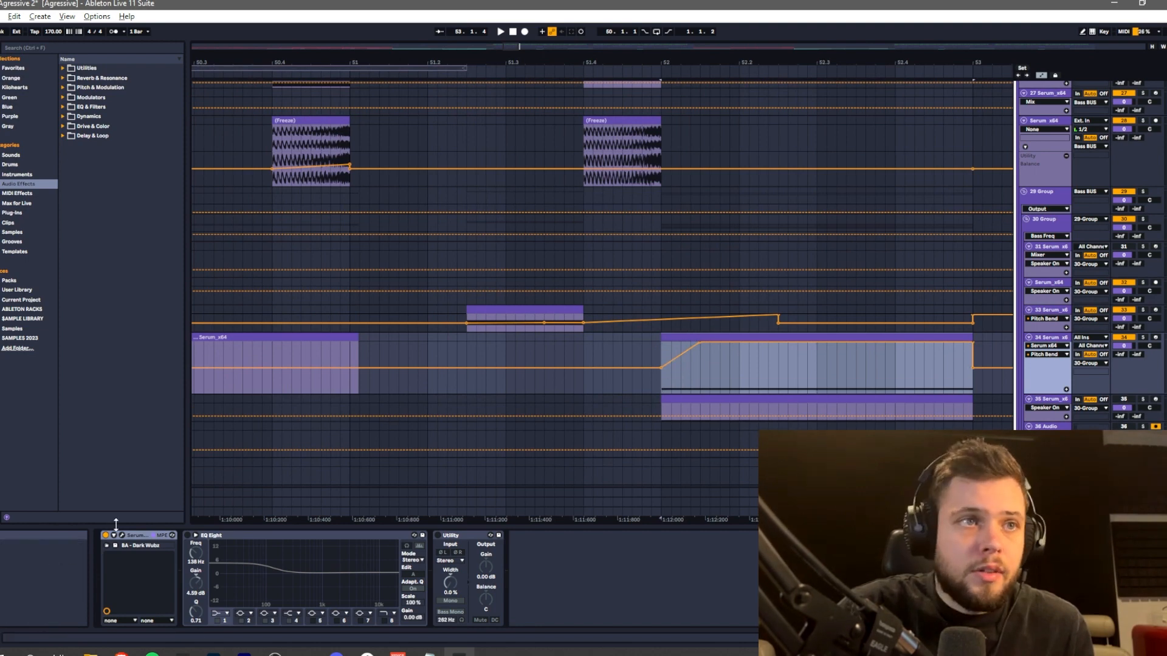
- Try removing the raised pitch bend breakpoints over the selected clip and play it with flat automation
left_click(699, 342)
left_click(973, 344)
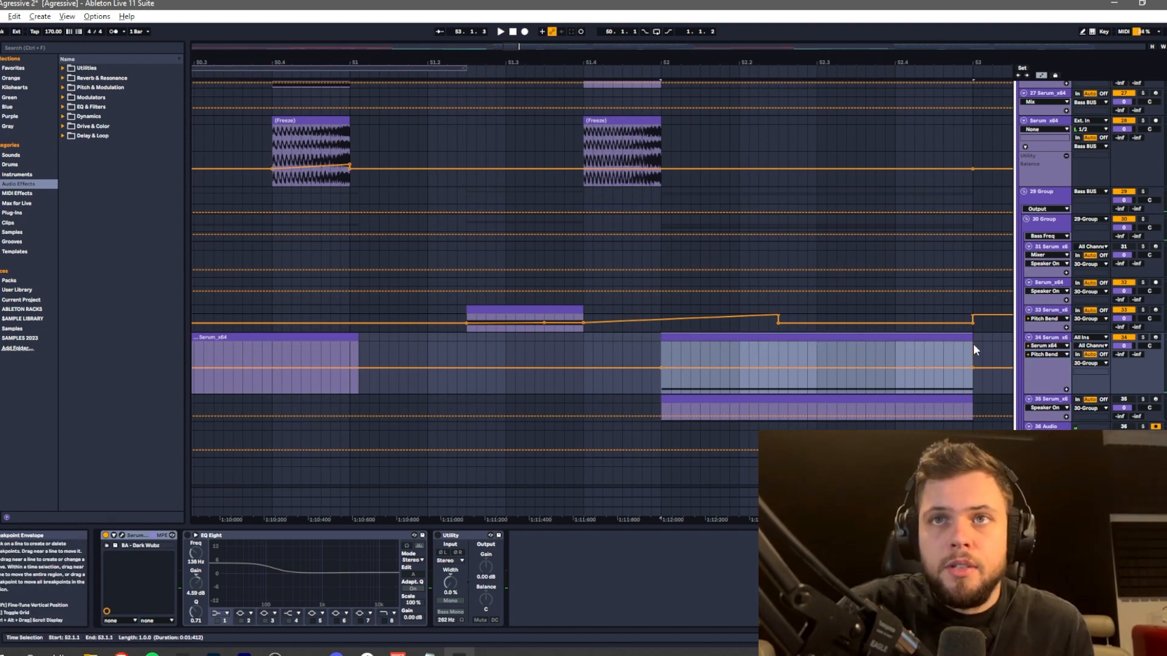
key("space")
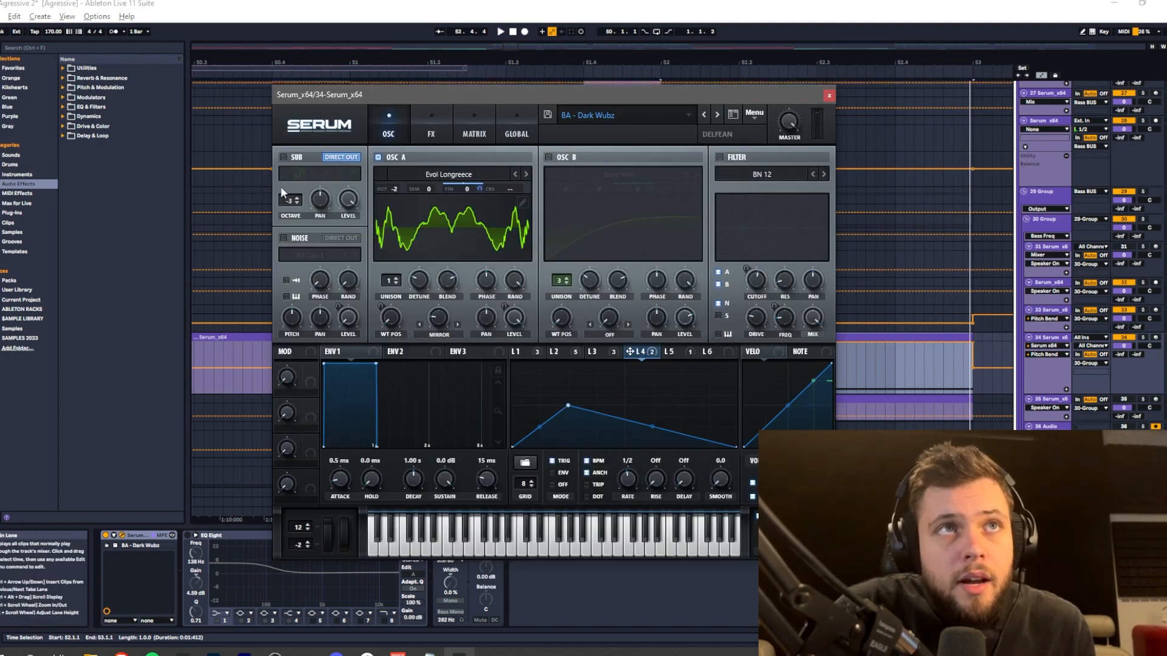
- Turn Serum's sub oscillator and oscillator B back on, with oscillator B's unison at 3
left_click(283, 157)
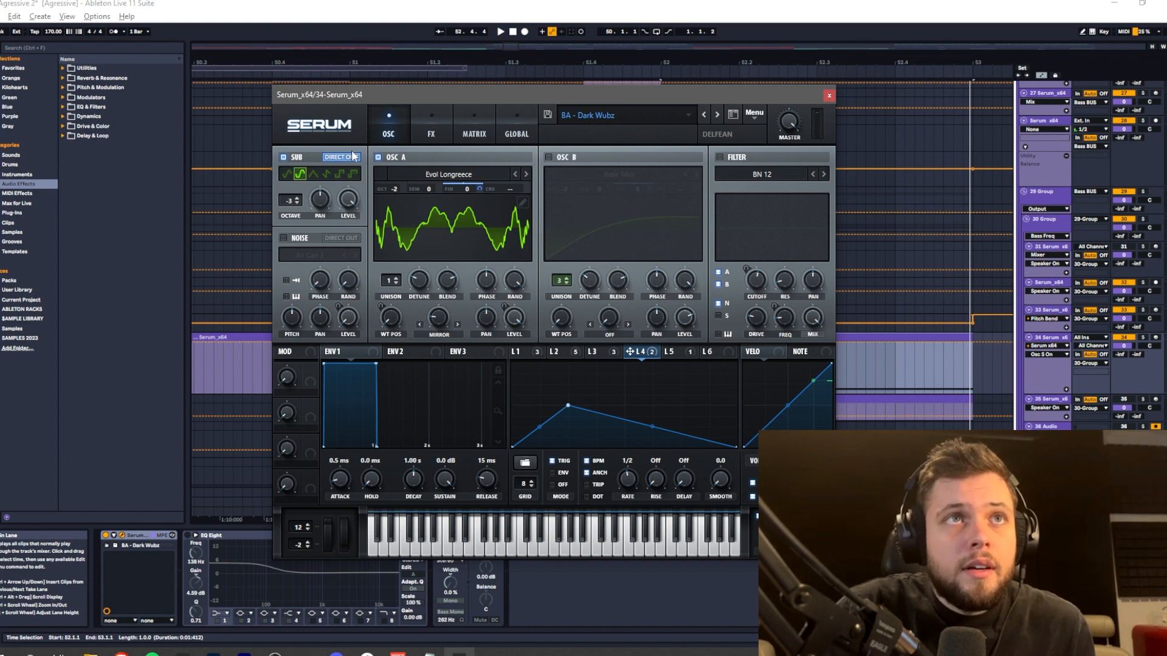
left_click(549, 157)
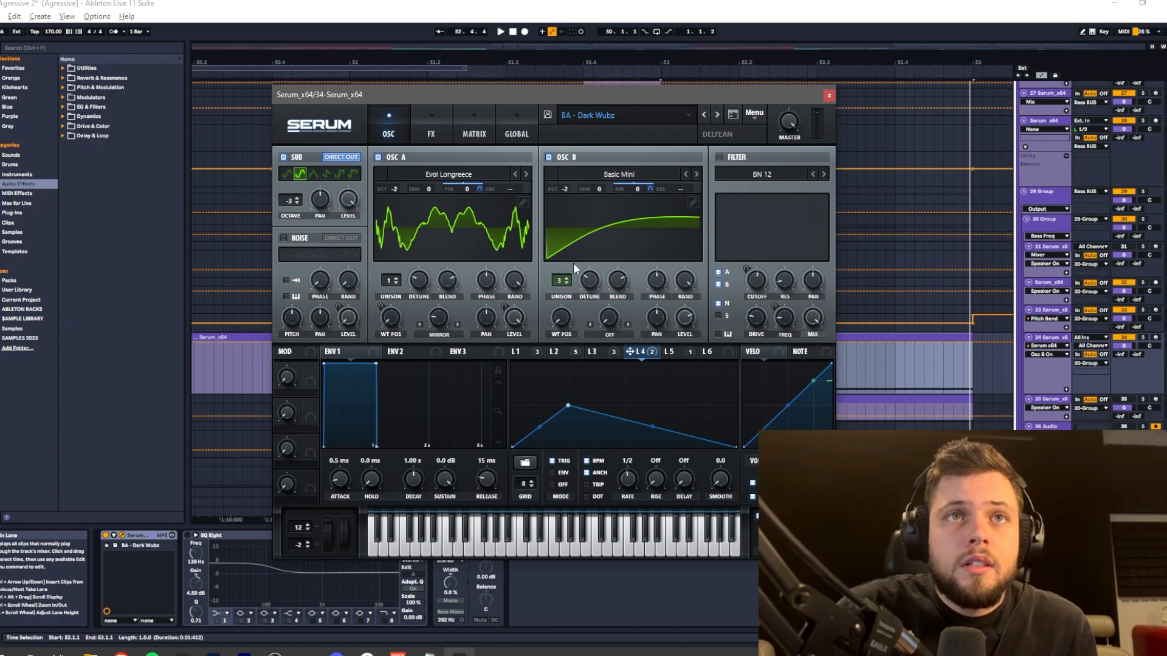
left_click(567, 280)
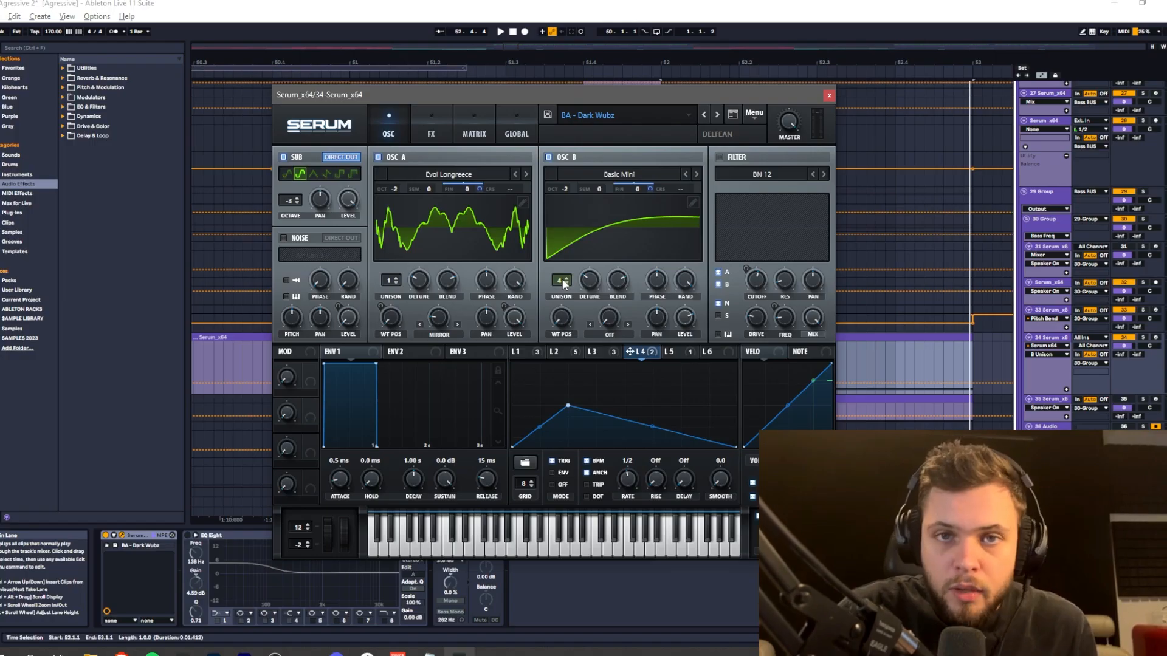
left_click(565, 284)
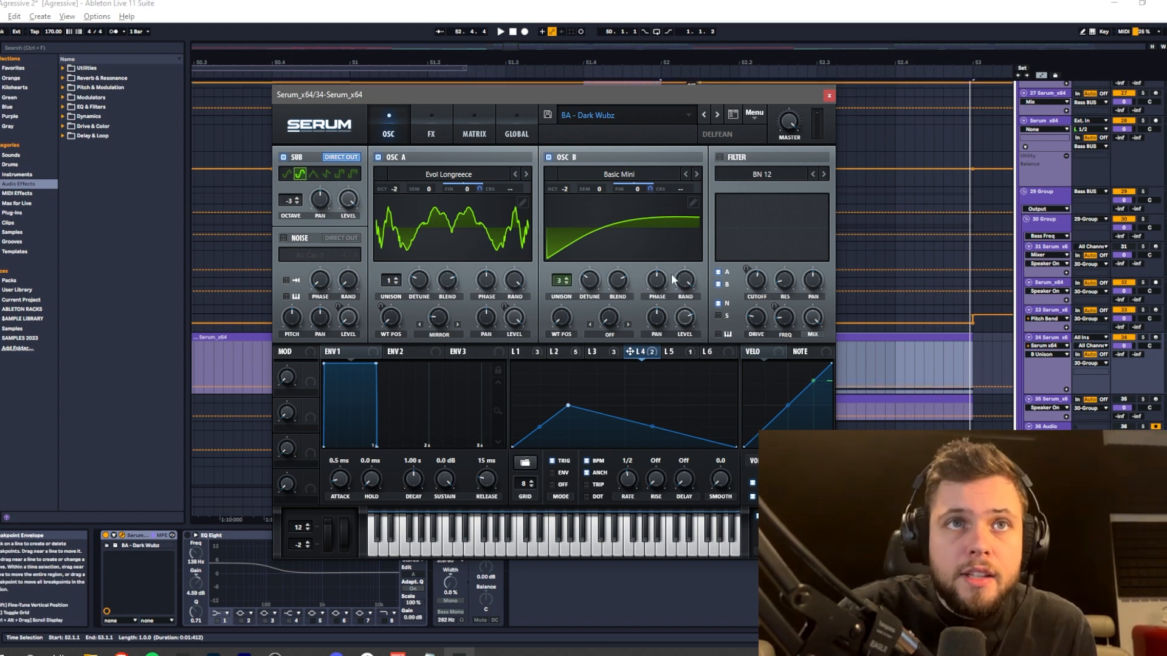
- Display LFO 1, turn the BN 12 filter back on and play the clip with the filter modulation
left_click(528, 355)
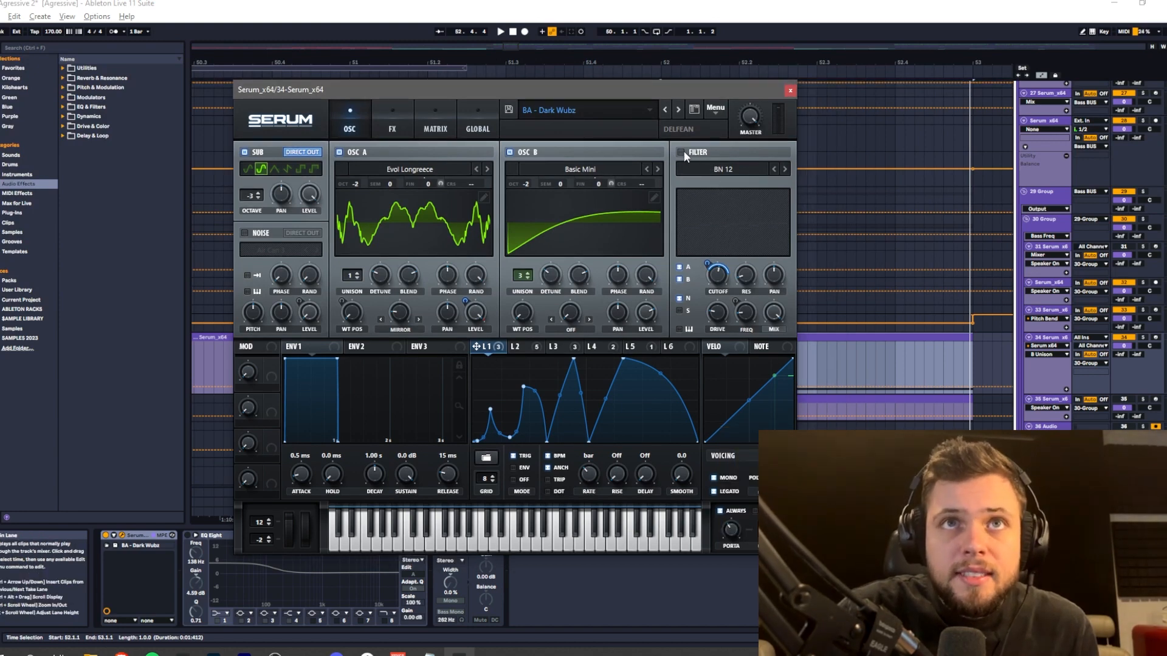
left_click(681, 153)
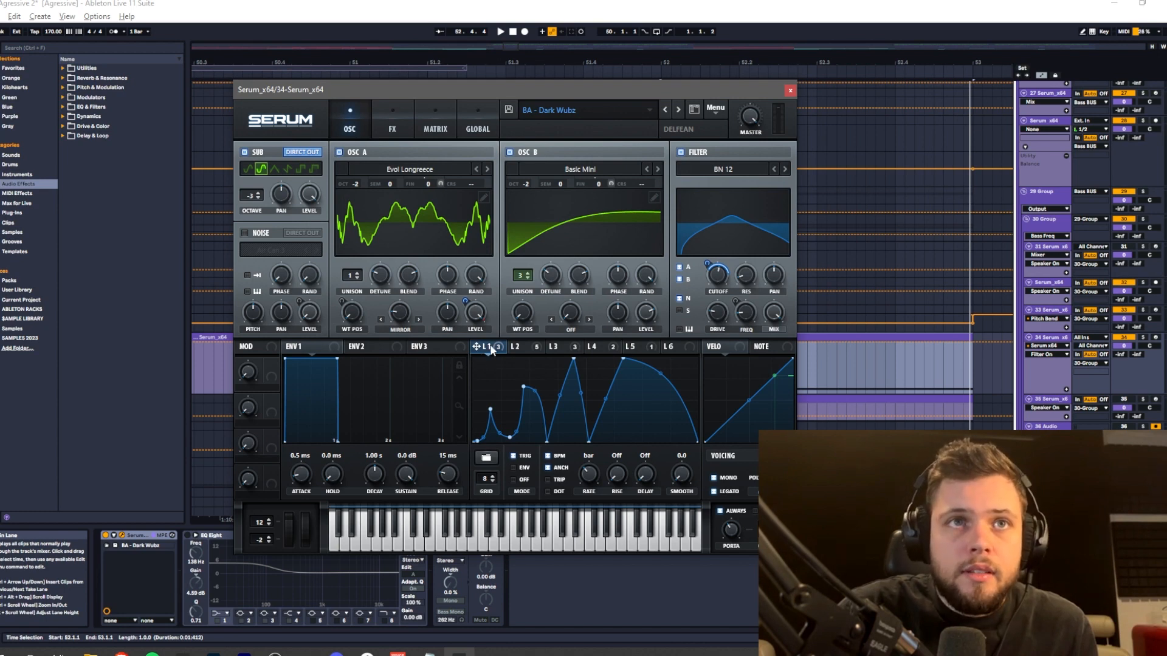
key("space")
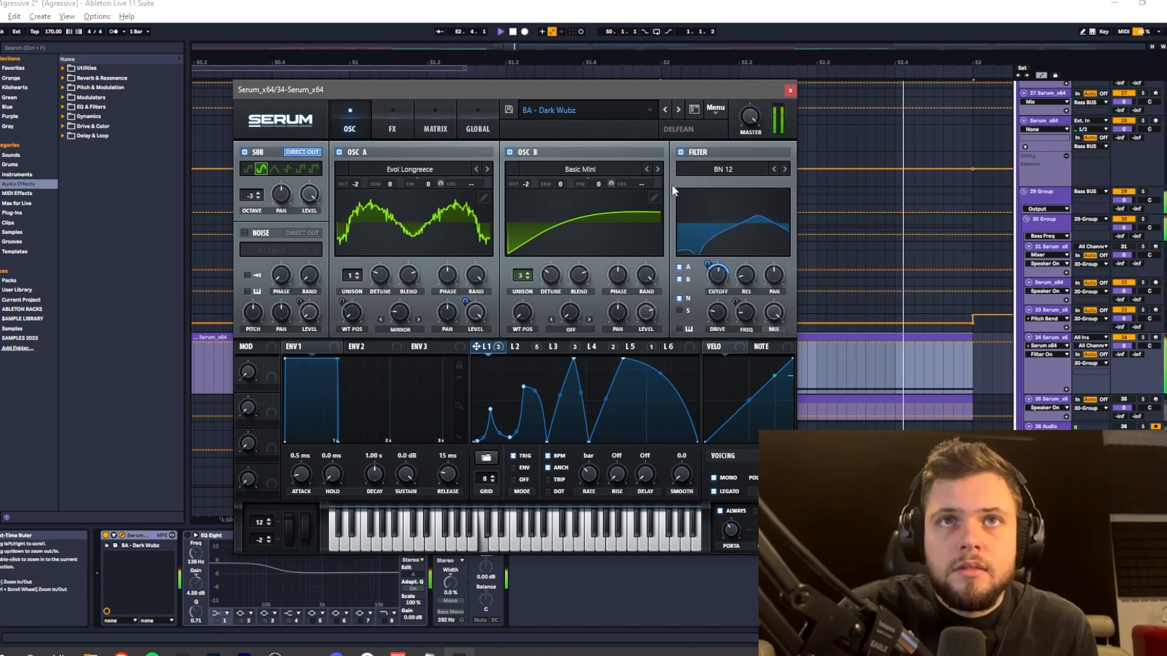
key("space")
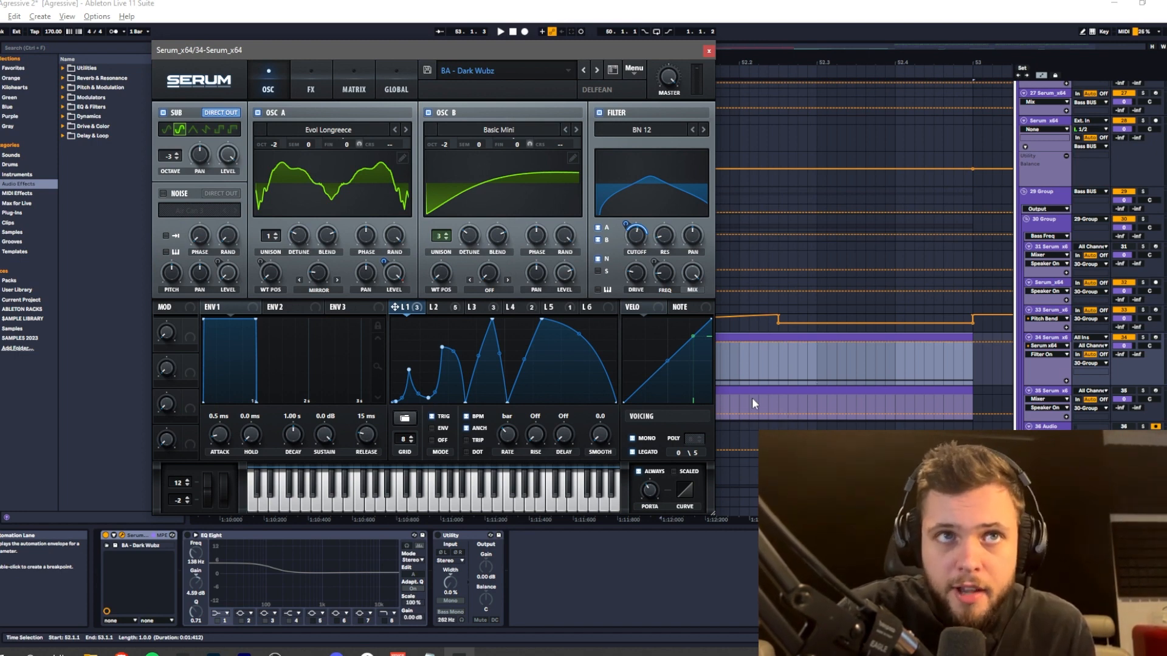
- Inspect the LFO 5 and LFO 2 modulation and turn the Air Can 3 noise oscillator back on
left_click(558, 308)
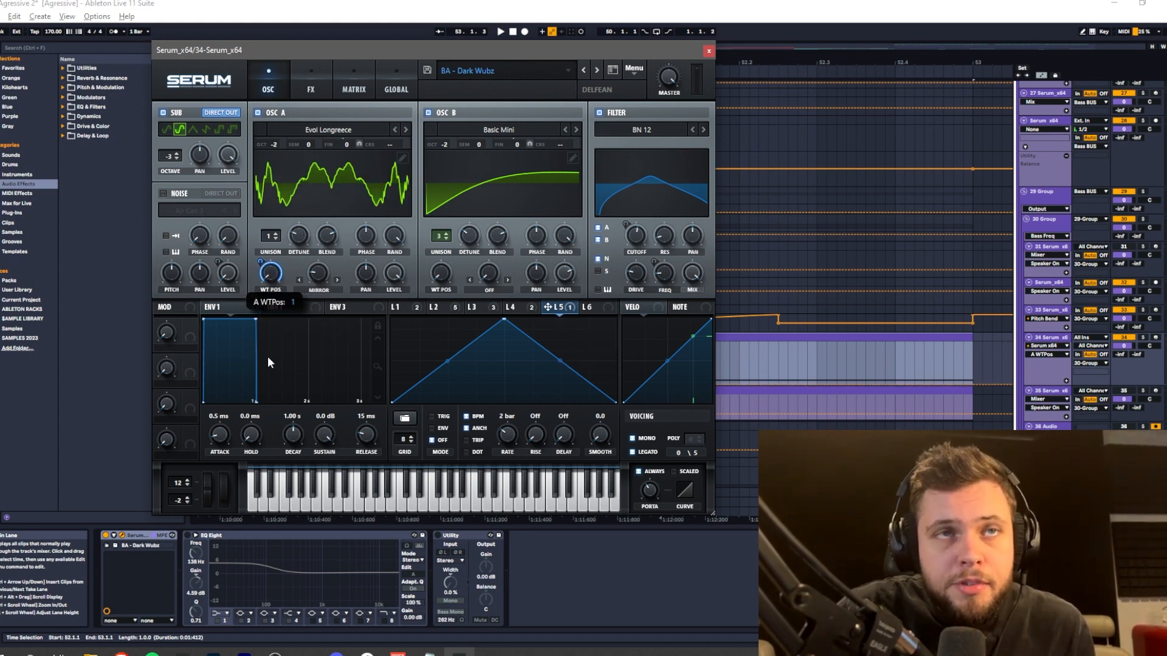
left_click(444, 307)
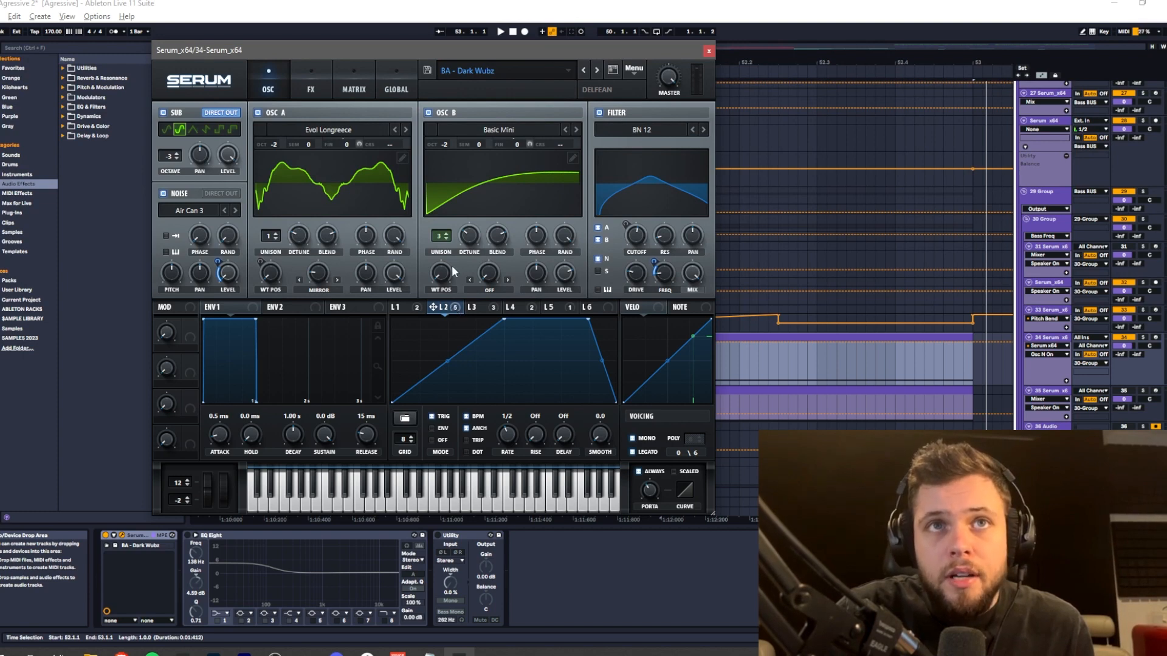
left_click(661, 276)
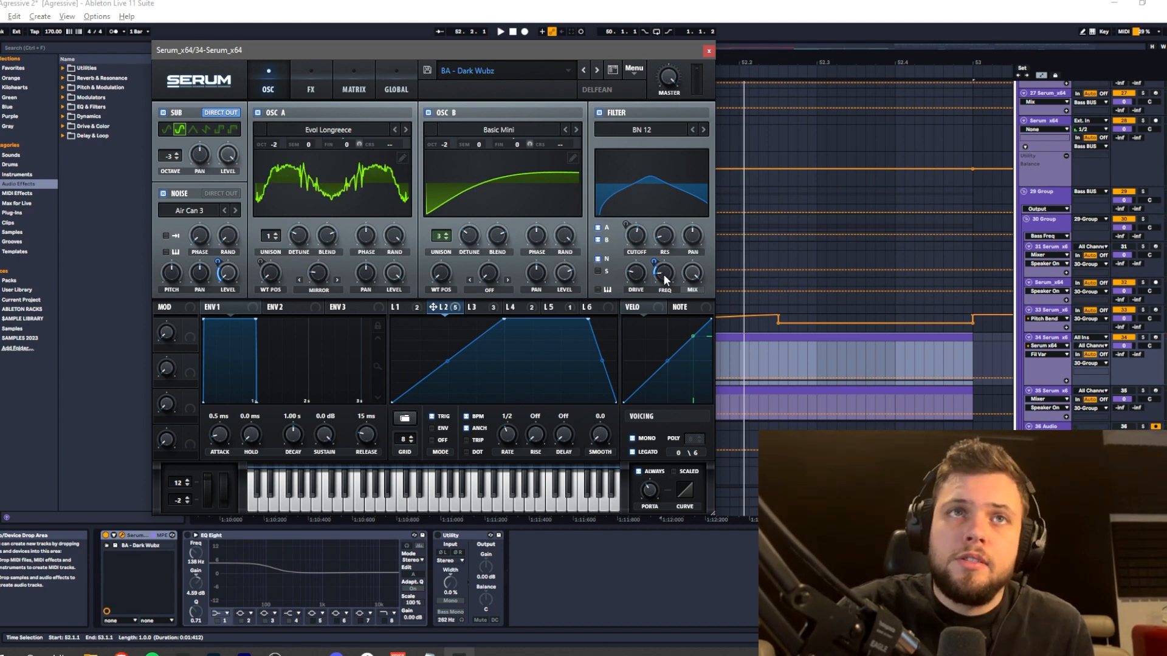
- Turn Serum's Distortion, Hyper/Dimension and Compressor effects back on, playing the clip before adding the compressor
left_click(310, 82)
left_click(167, 115)
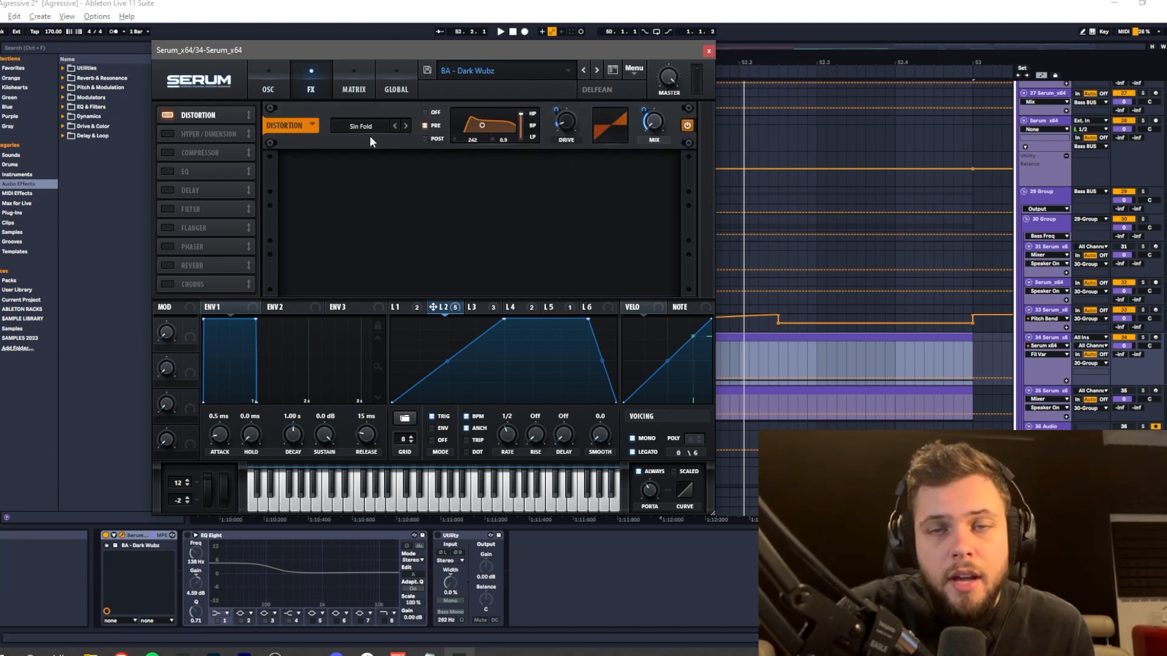
left_click(572, 125)
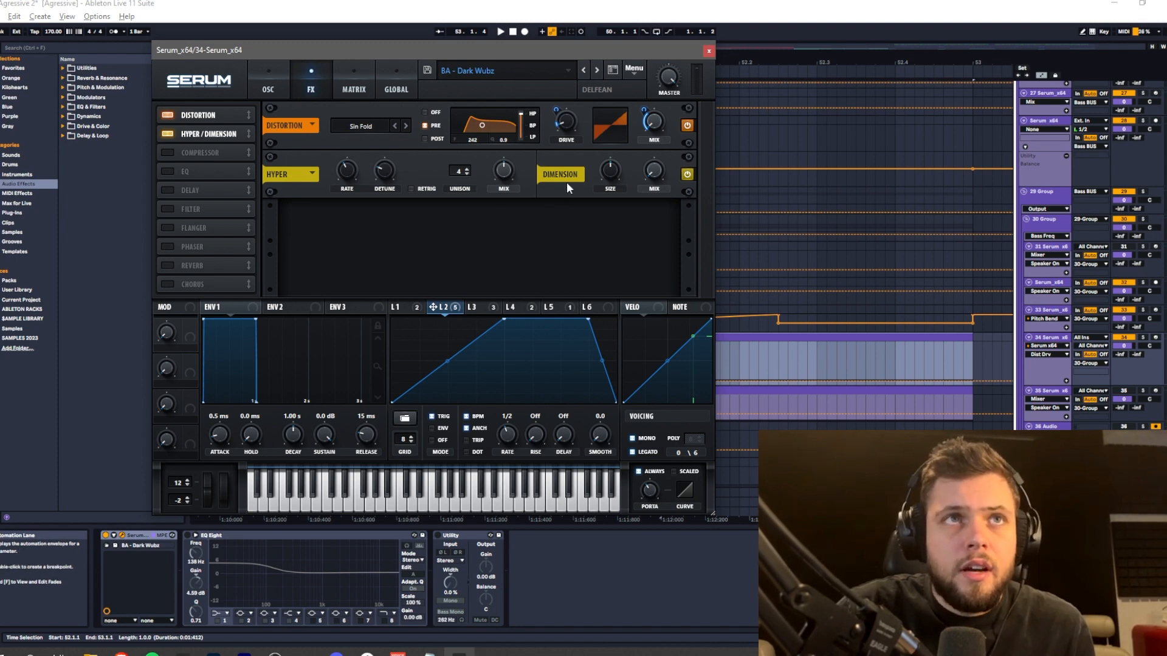
key("space")
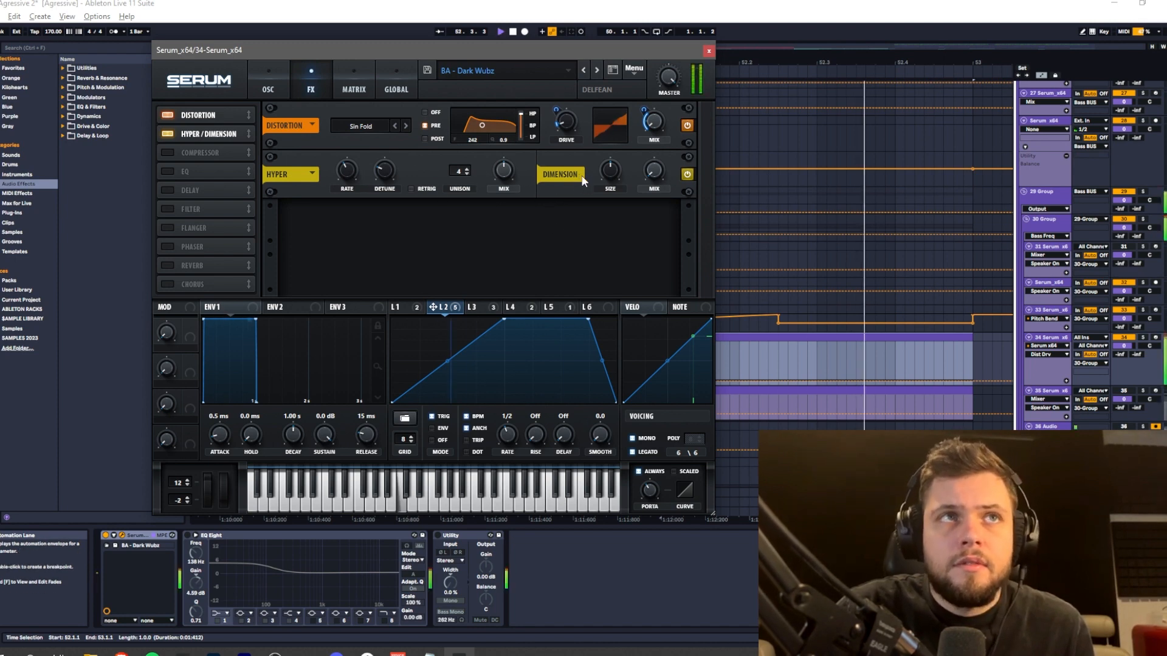
key("space")
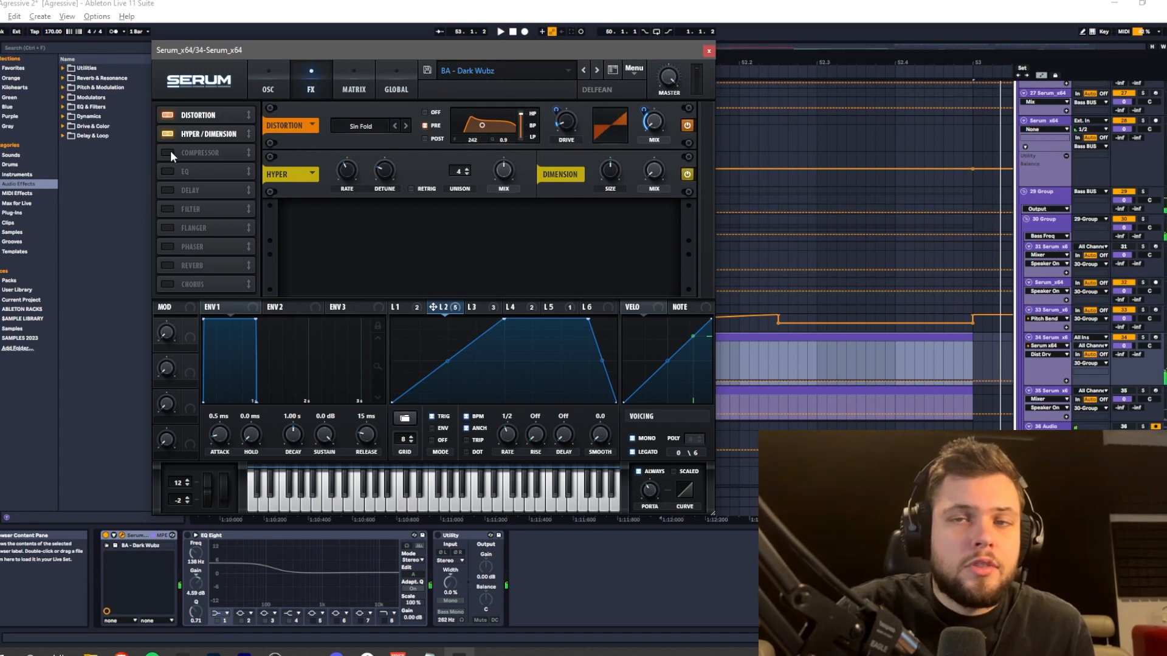
left_click(168, 153)
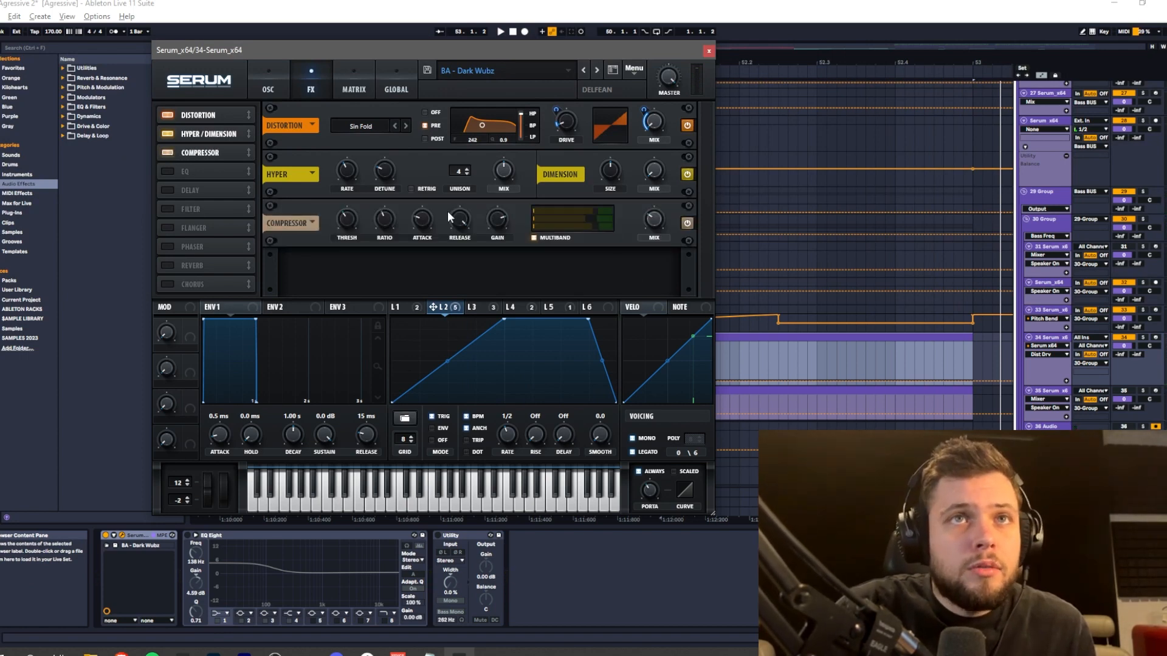
- Play the clip with Serum's compressor on and turn down Serum's master volume
key("space")
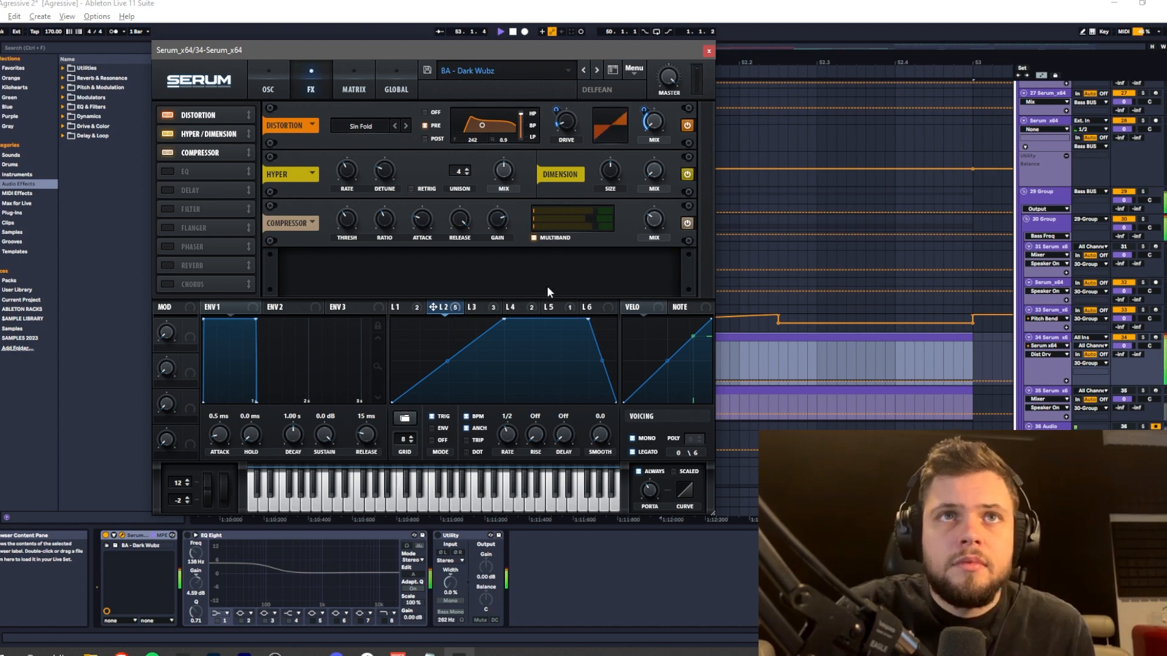
key("space")
left_click_drag(666, 80, 658, 127)
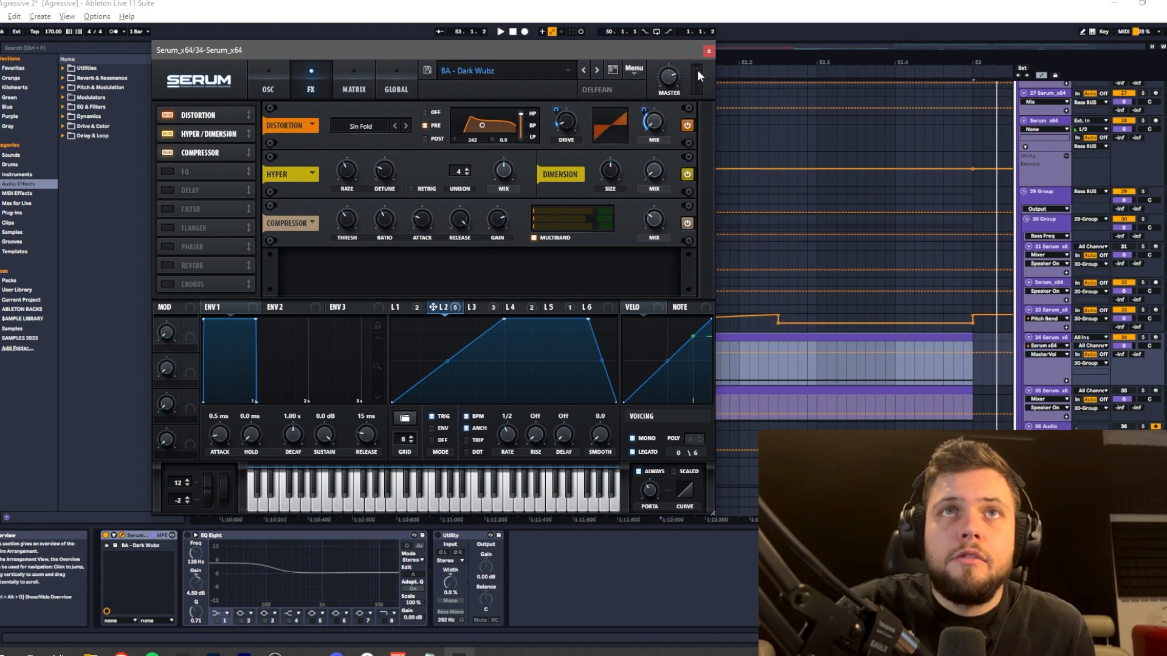
key("space")
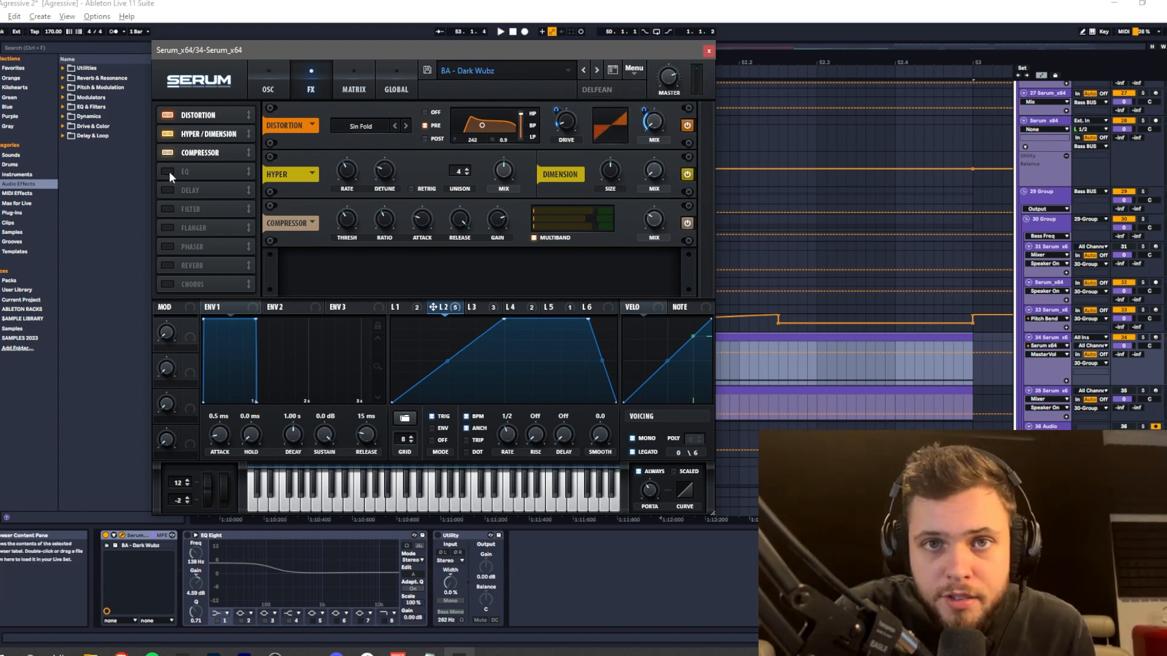
- Turn Serum's EQ effect back on and inspect what LFO 3, LFO 2 and LFO 1 modulate in the oscillator and filter section
left_click(480, 307)
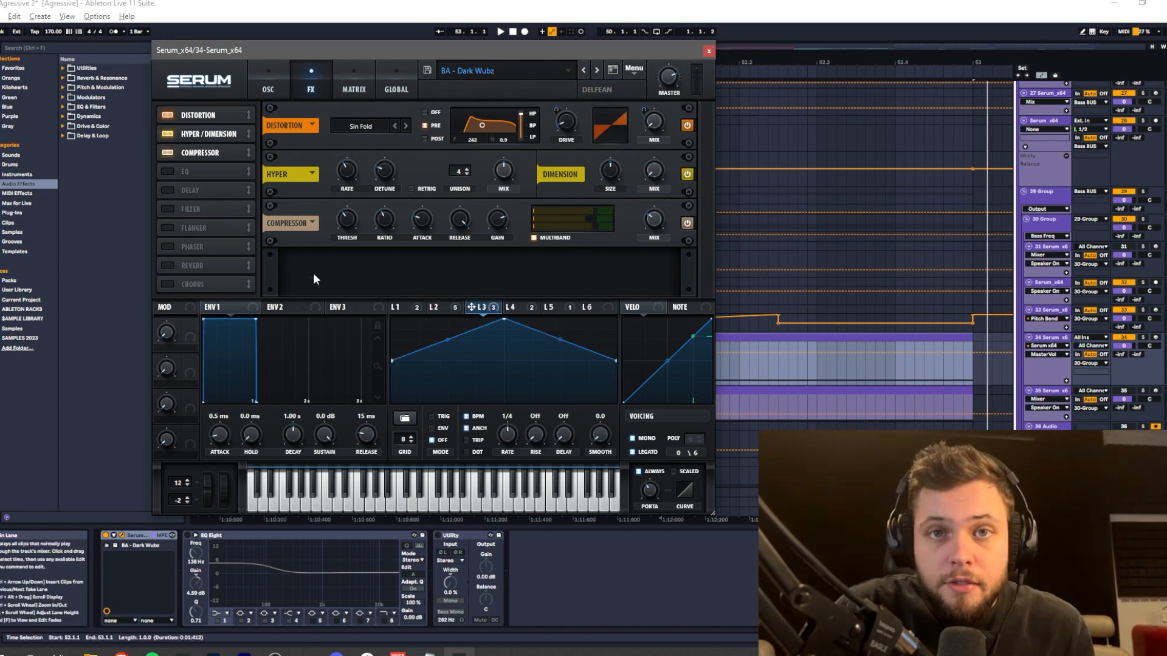
left_click(173, 170)
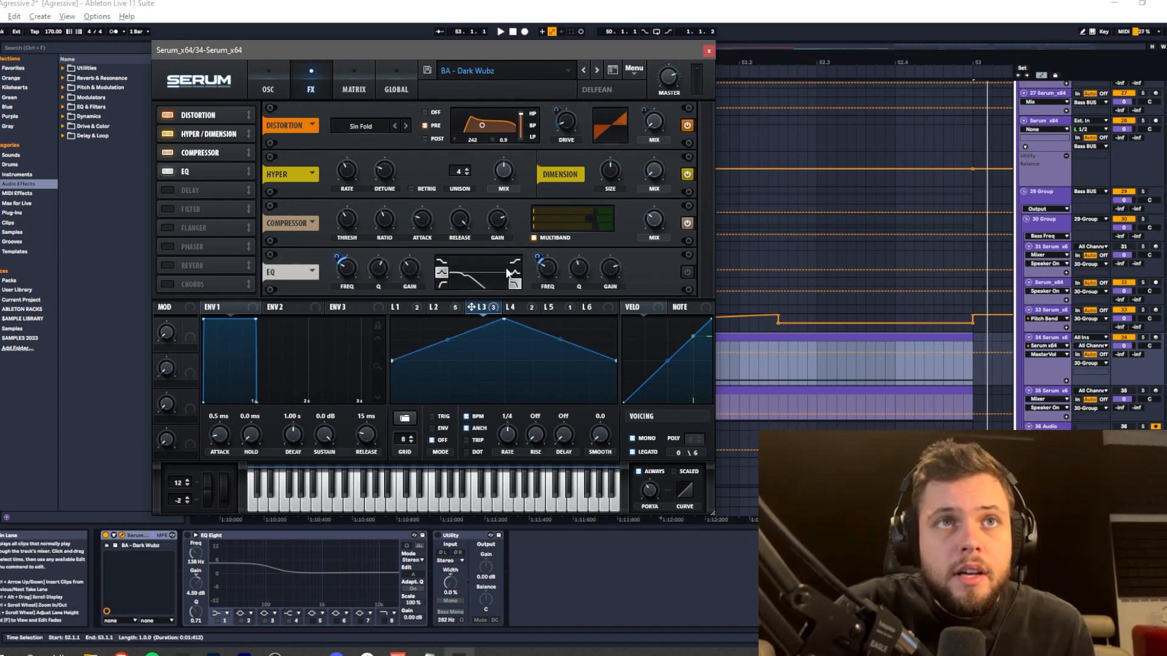
left_click(268, 85)
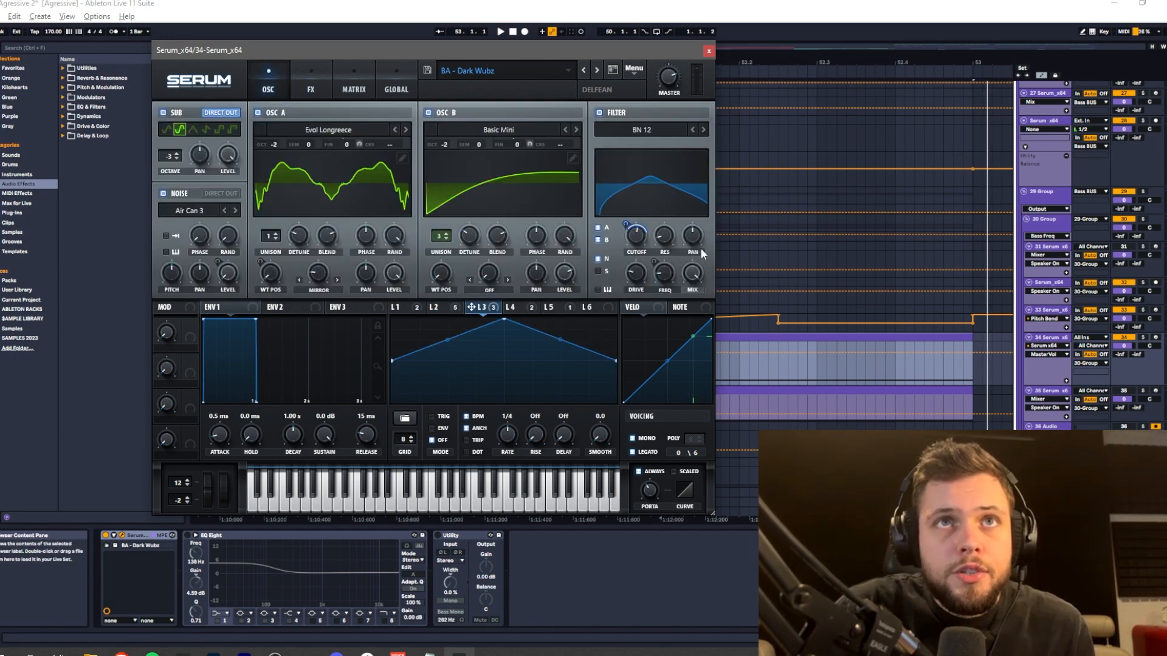
left_click(441, 307)
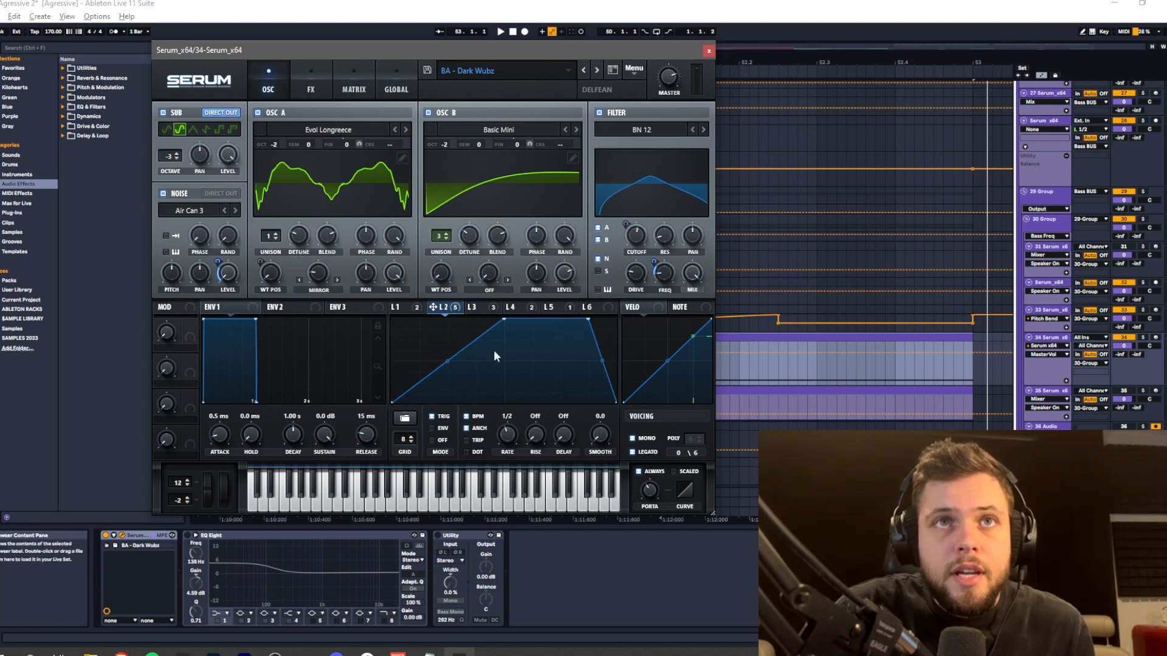
left_click(515, 307)
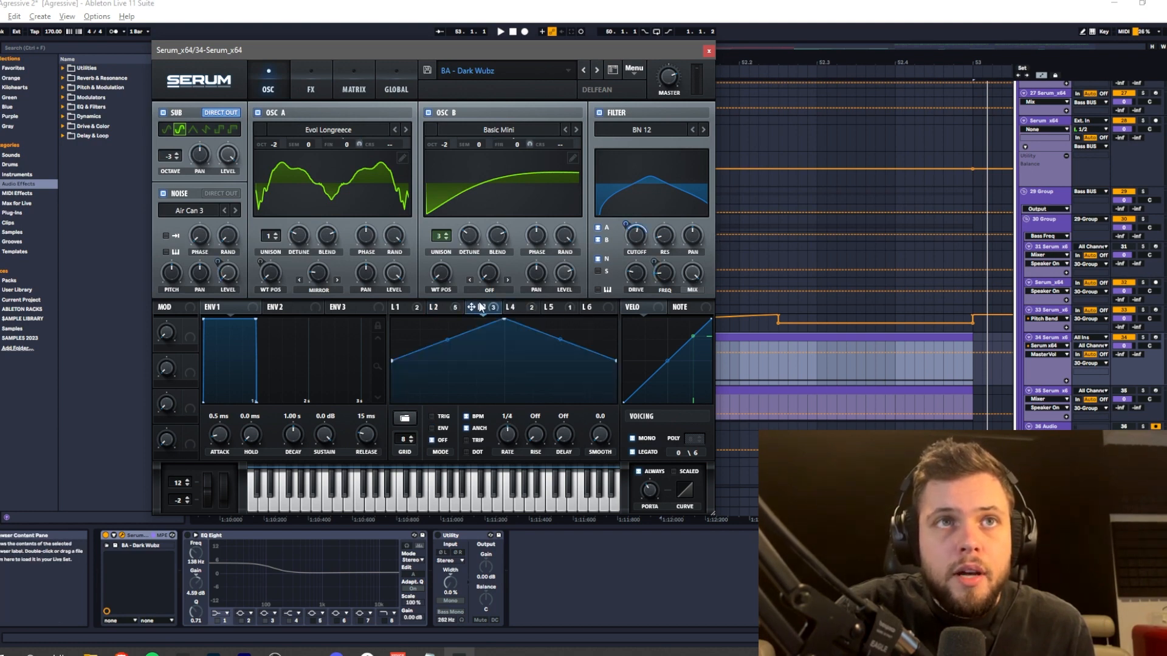
left_click(397, 307)
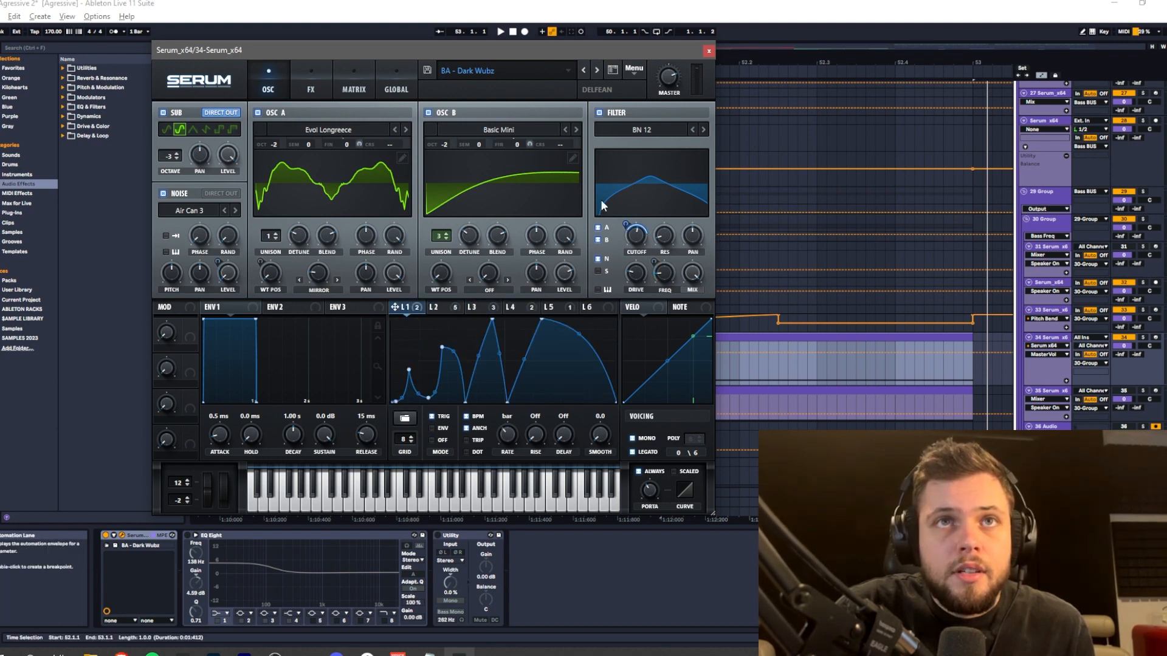
- Play the clip with the EQ on and check the LFO 1, LFO 2 and LFO 3 modulation of its two frequency controls
left_click(311, 85)
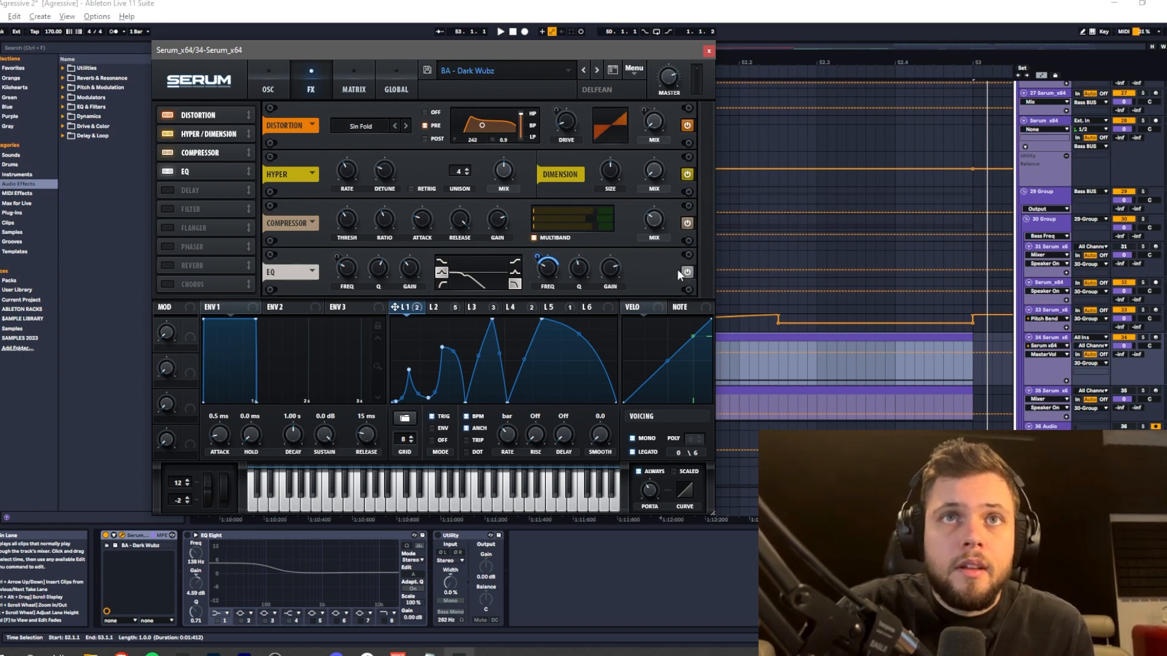
key("space")
key("space")
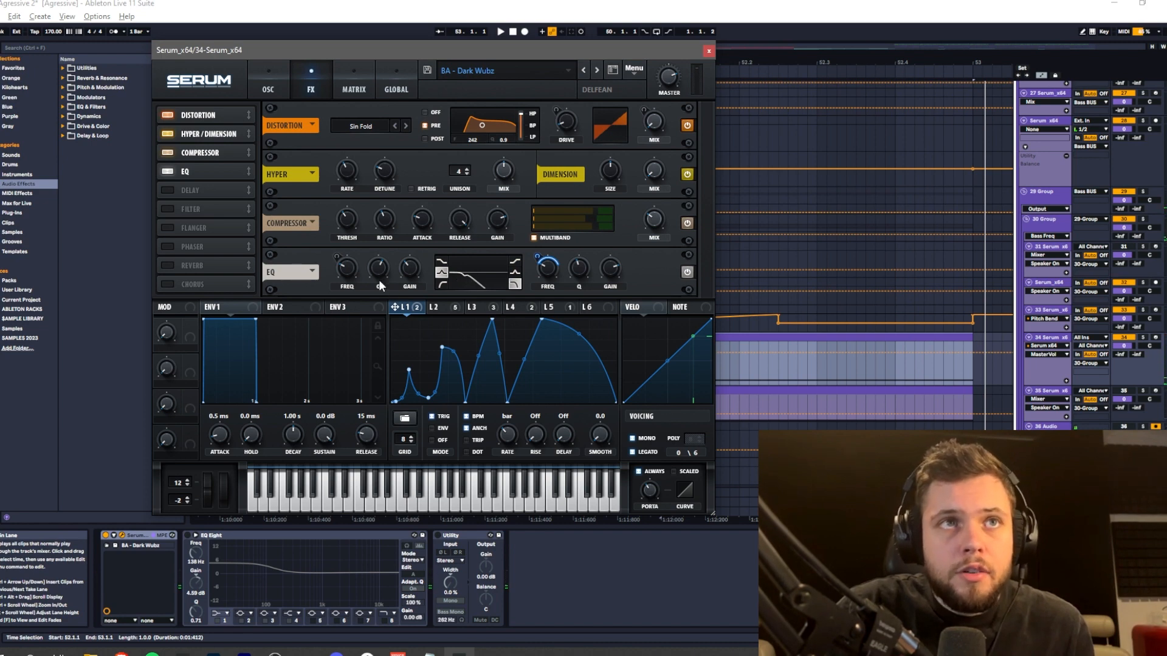
left_click(434, 307)
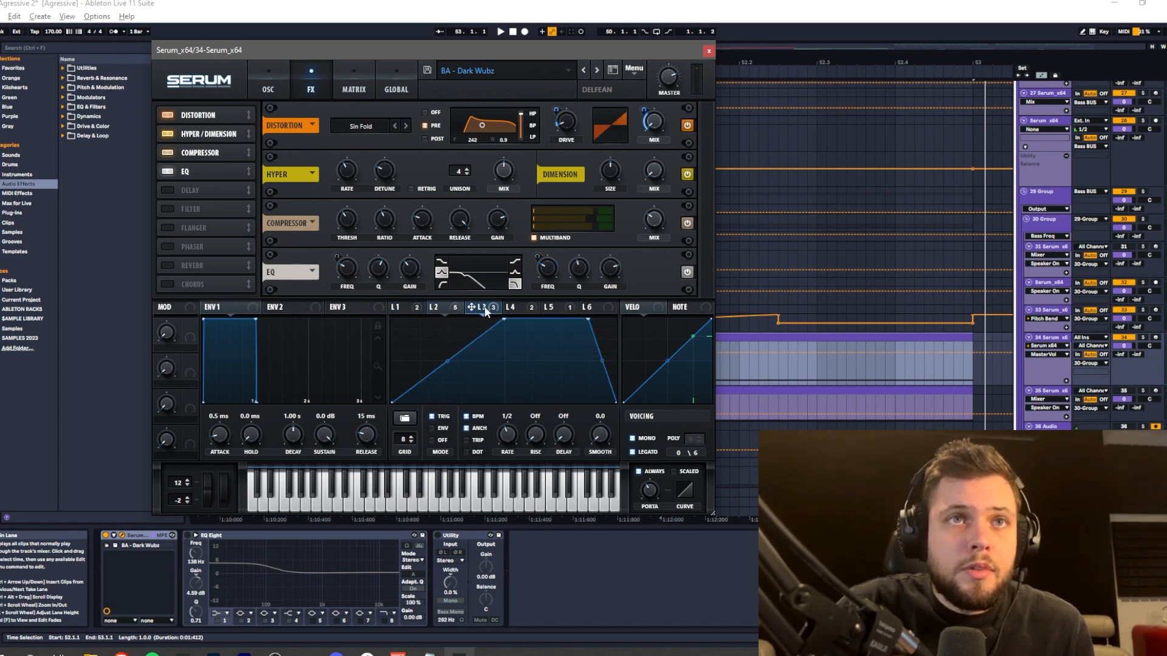
left_click(472, 306)
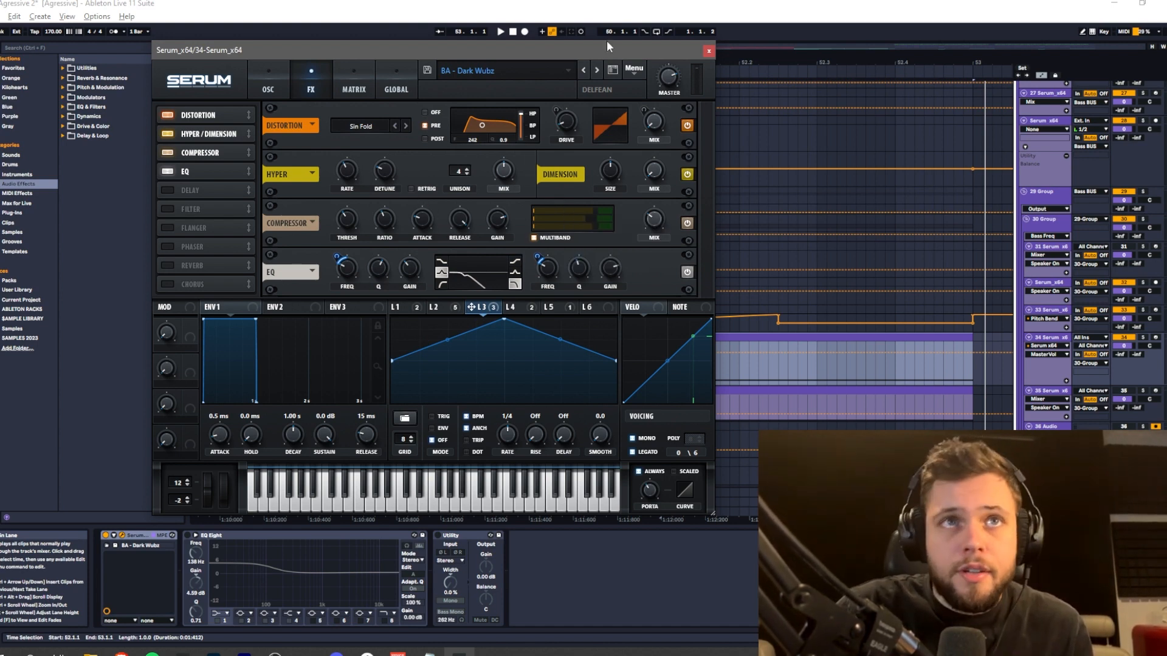
- Turn Serum's Delay effect back on, play the clip with the bass track soloed and return to the oscillator view
left_click(213, 191)
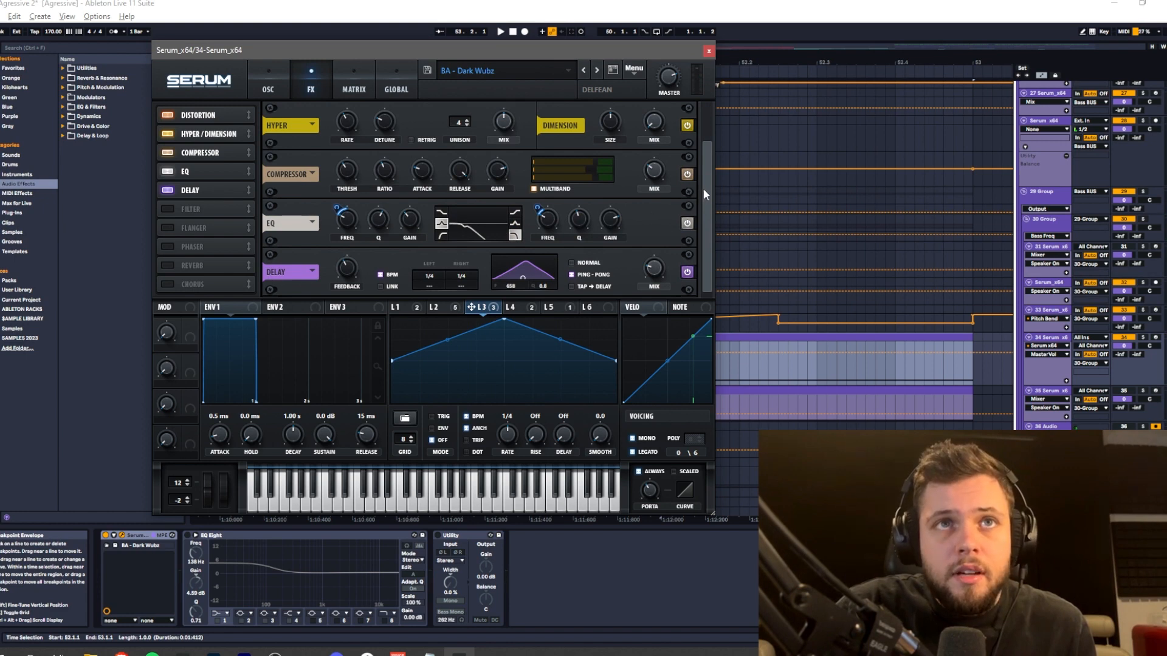
key("s")
key("space")
key("space")
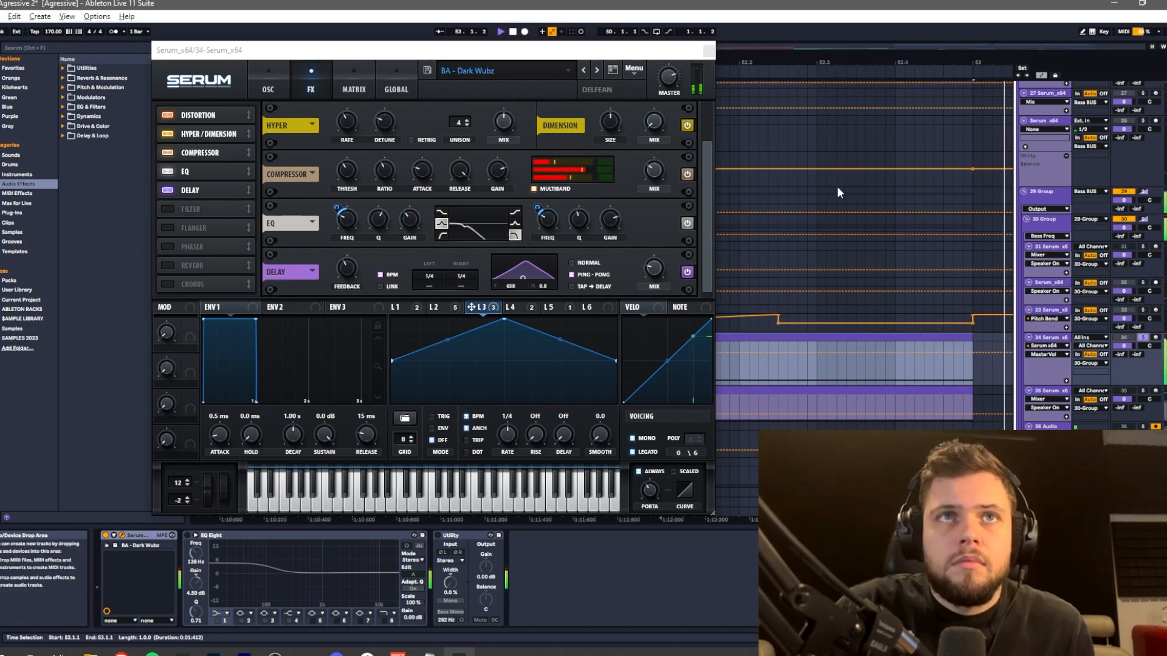
left_click(274, 84)
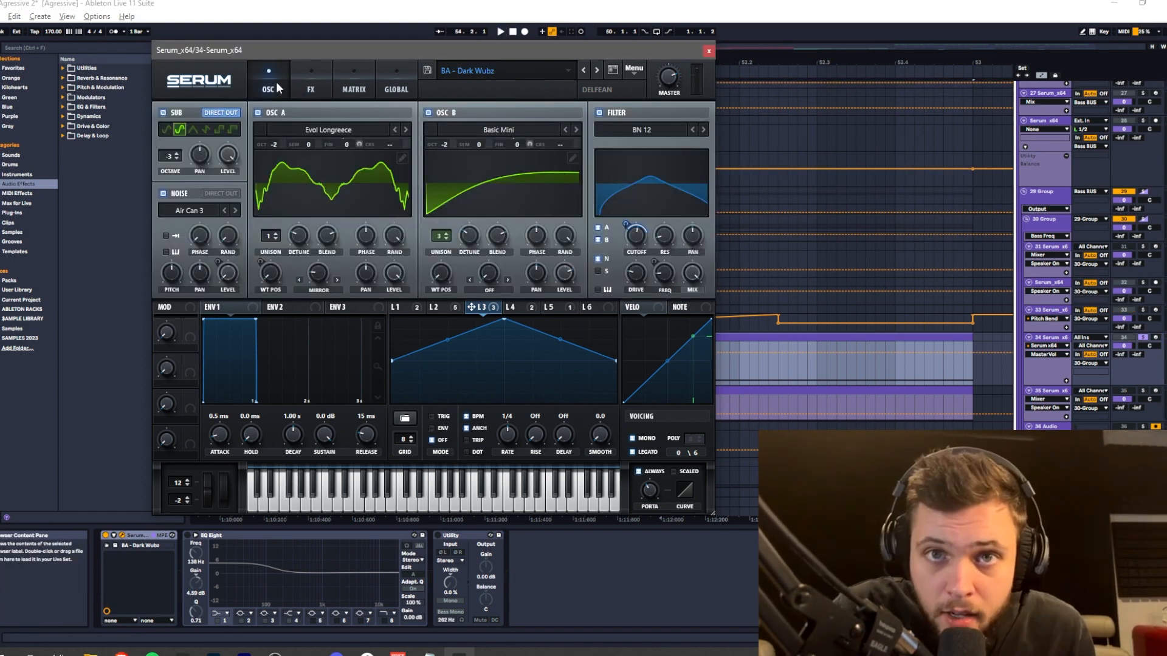